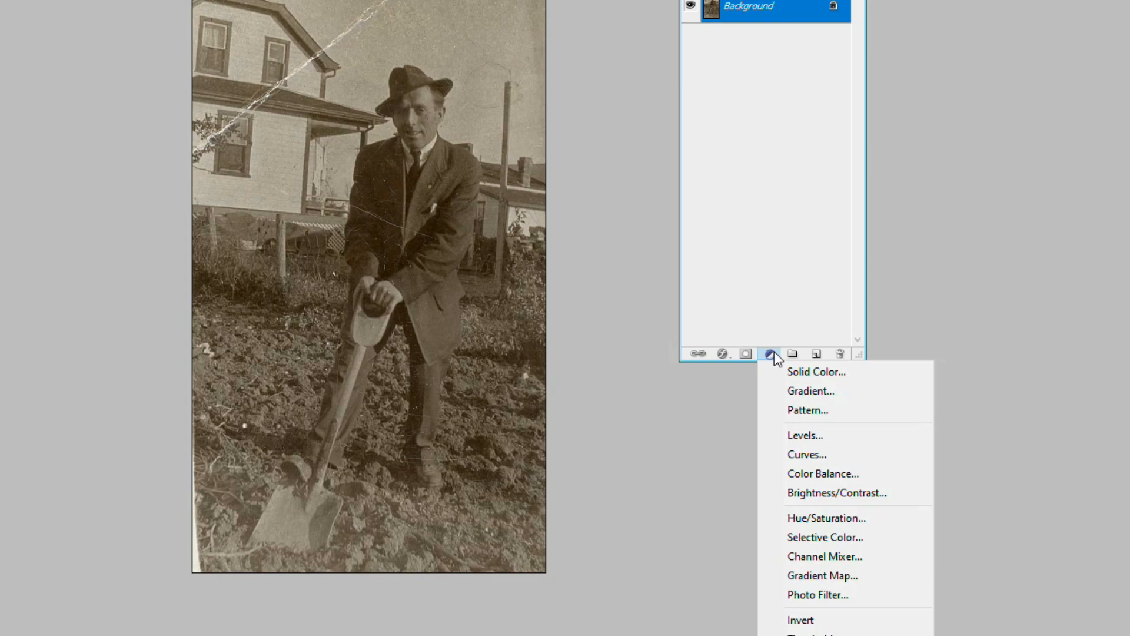
Add a Levels adjustment layer with the shadow input raised slightly, midtones at 1.24 and the highlight input at 201
click(798, 439)
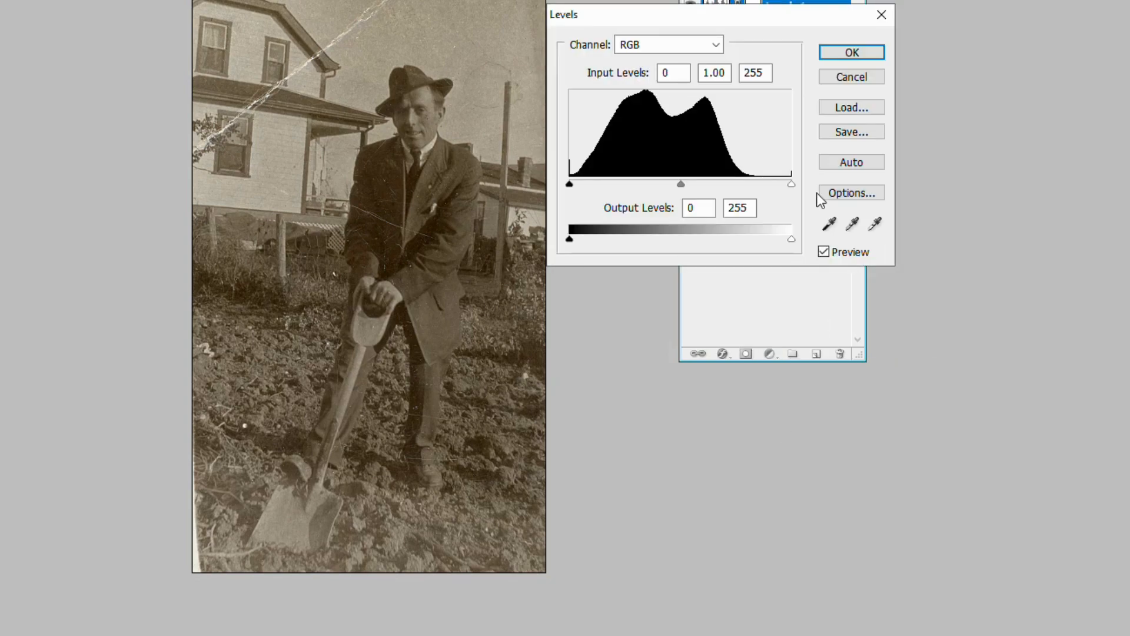
drag(789, 186, 744, 183)
drag(660, 184, 644, 185)
drag(570, 186, 576, 185)
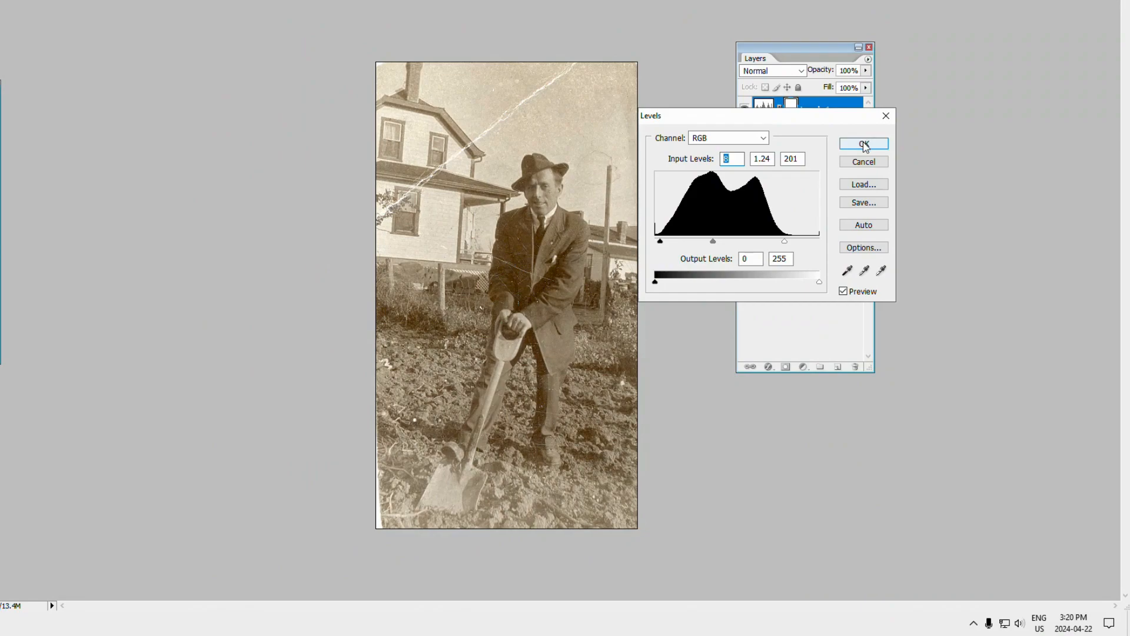
click(864, 145)
Compare the photo with and without the Levels adjustment by toggling that layer's visibility
click(745, 110)
click(744, 110)
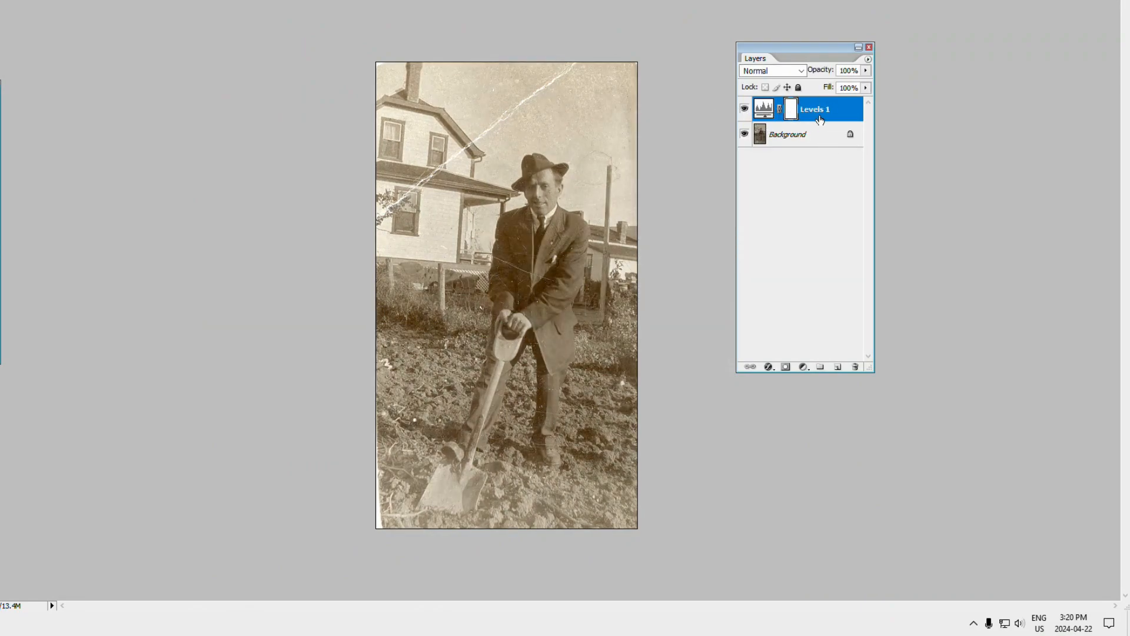
click(744, 108)
click(745, 108)
click(744, 108)
click(744, 109)
click(744, 109)
click(744, 110)
Add a Hue/Saturation adjustment layer with the saturation set to -100
click(802, 367)
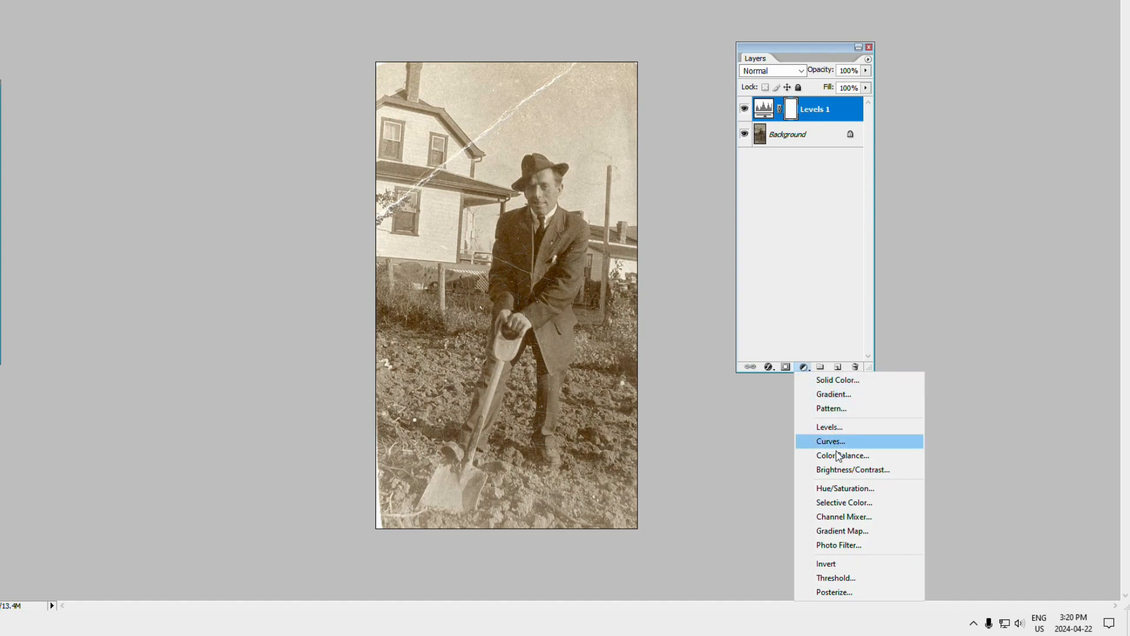
click(839, 490)
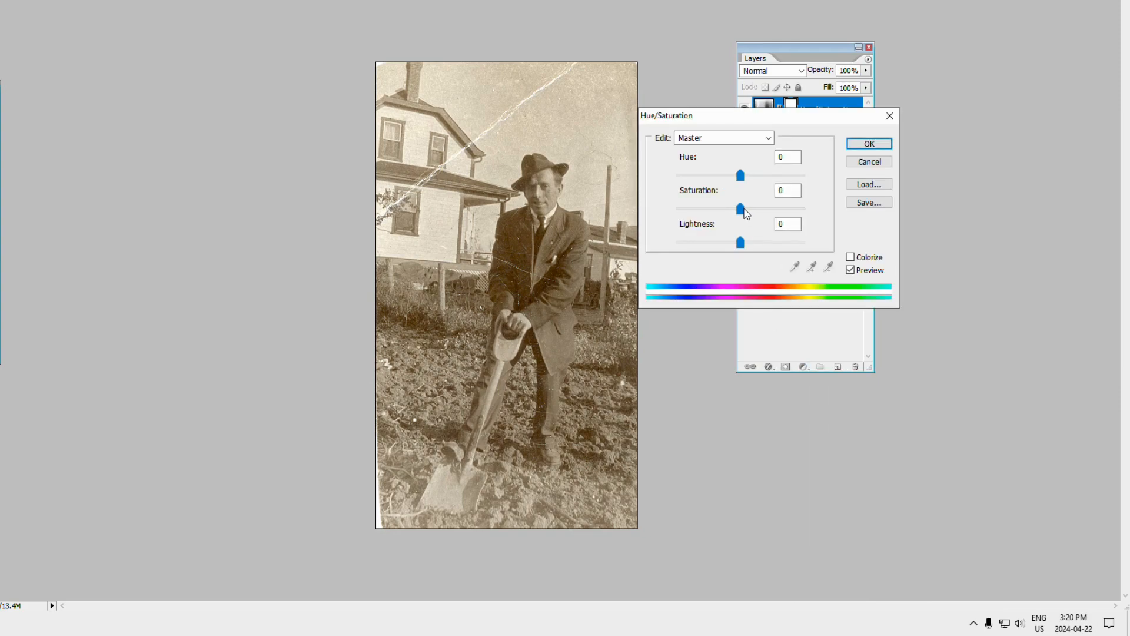
drag(739, 207, 676, 210)
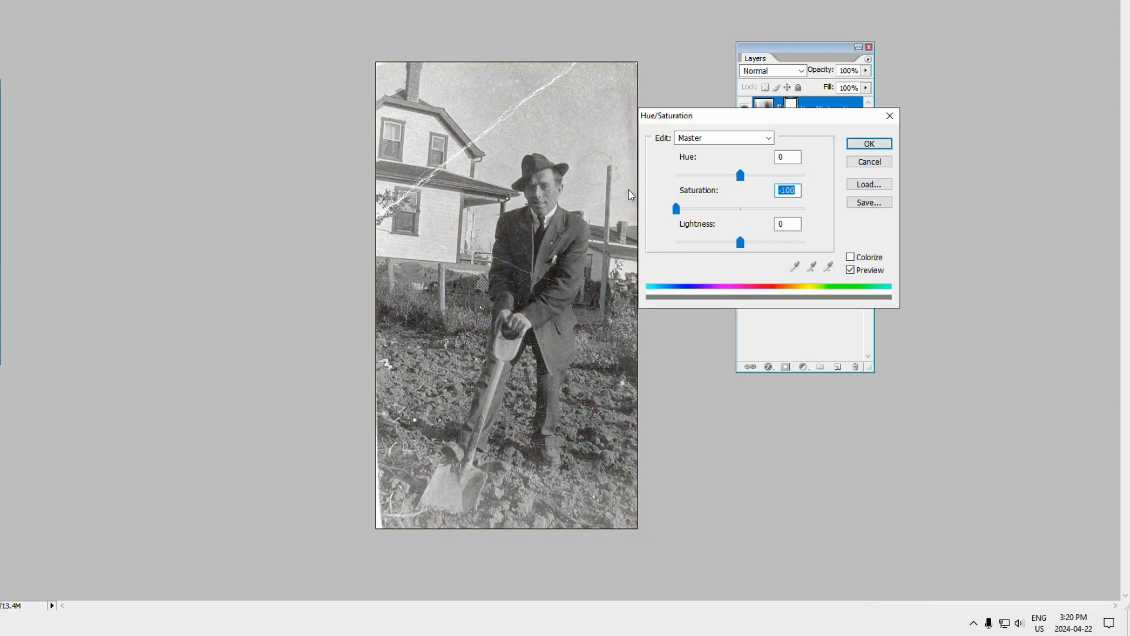
click(869, 146)
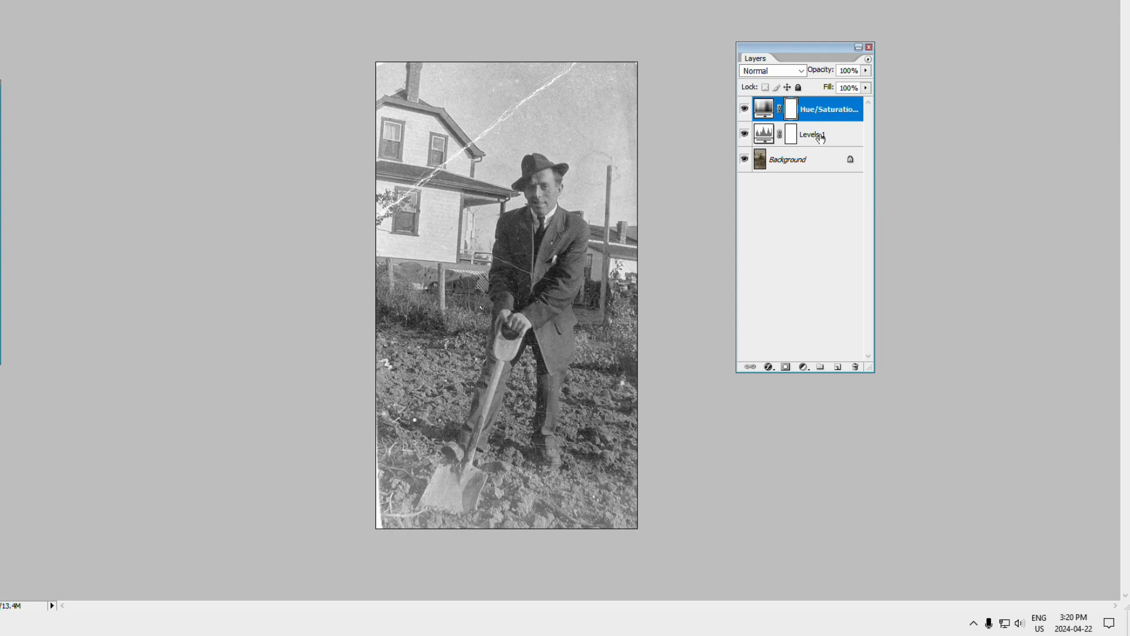
click(67, 18)
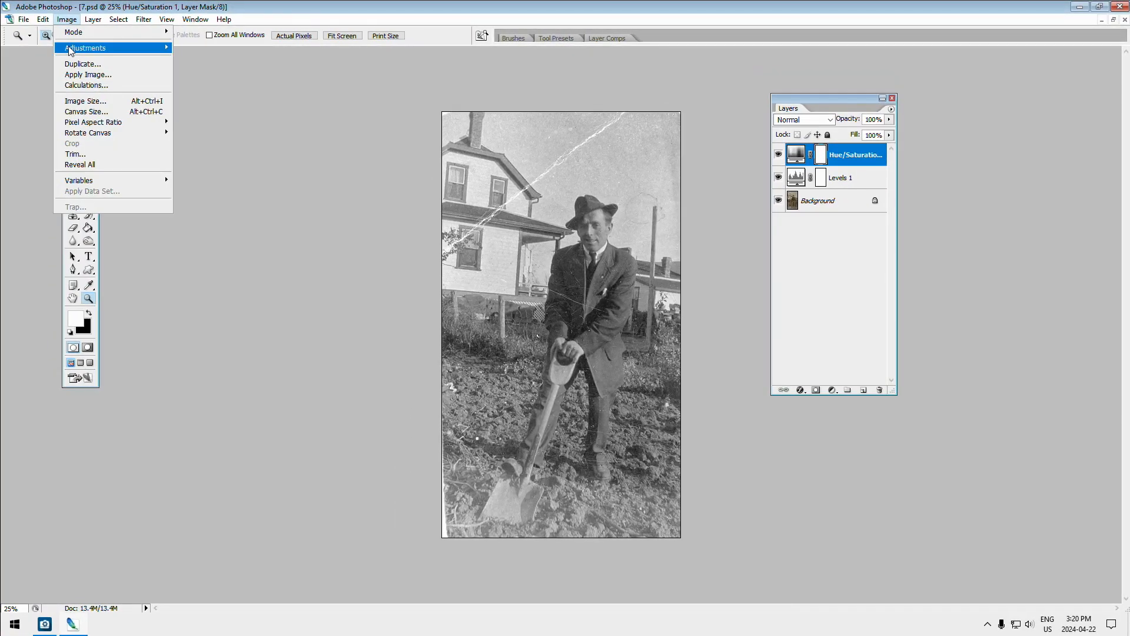
mouse_move(70, 51)
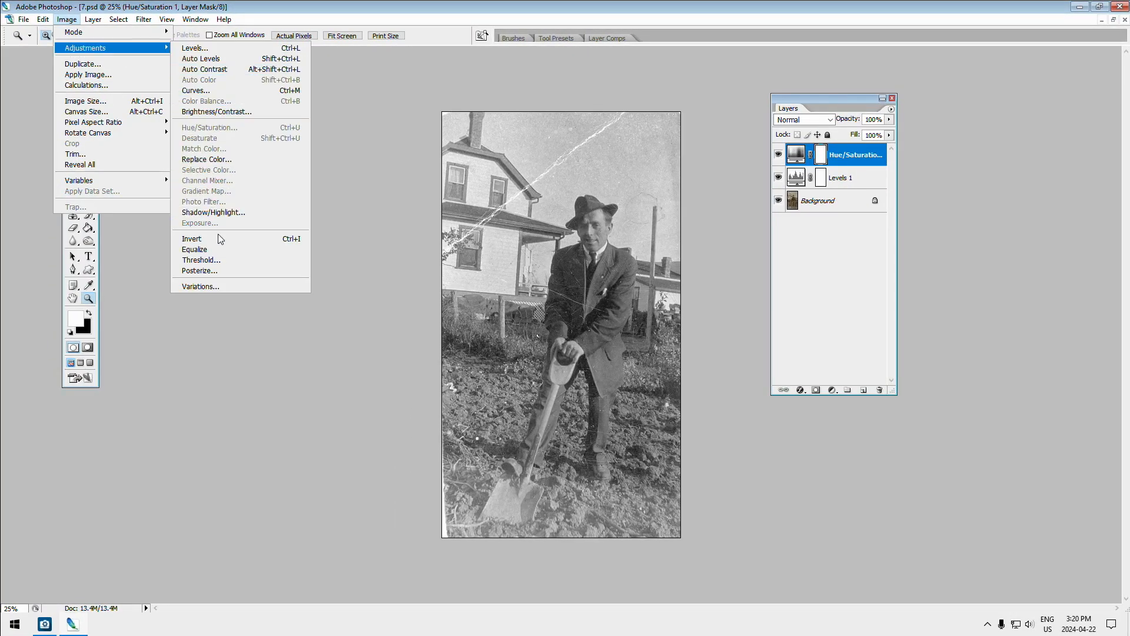
click(720, 88)
Compare the photo with and without the Hue/Saturation adjustment by toggling that layer's visibility
click(778, 157)
click(779, 157)
click(779, 157)
click(778, 157)
click(778, 157)
click(778, 157)
click(779, 157)
click(778, 157)
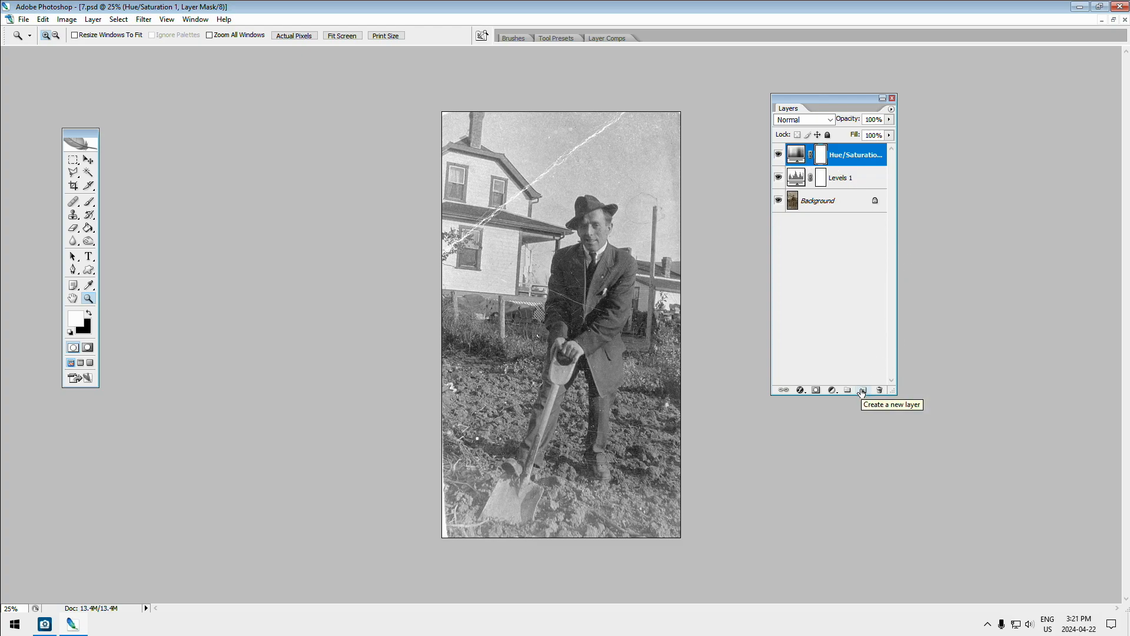
Create a new empty layer and paint a loose ochre scribble over the photo with the 16 px Brush tool
click(863, 392)
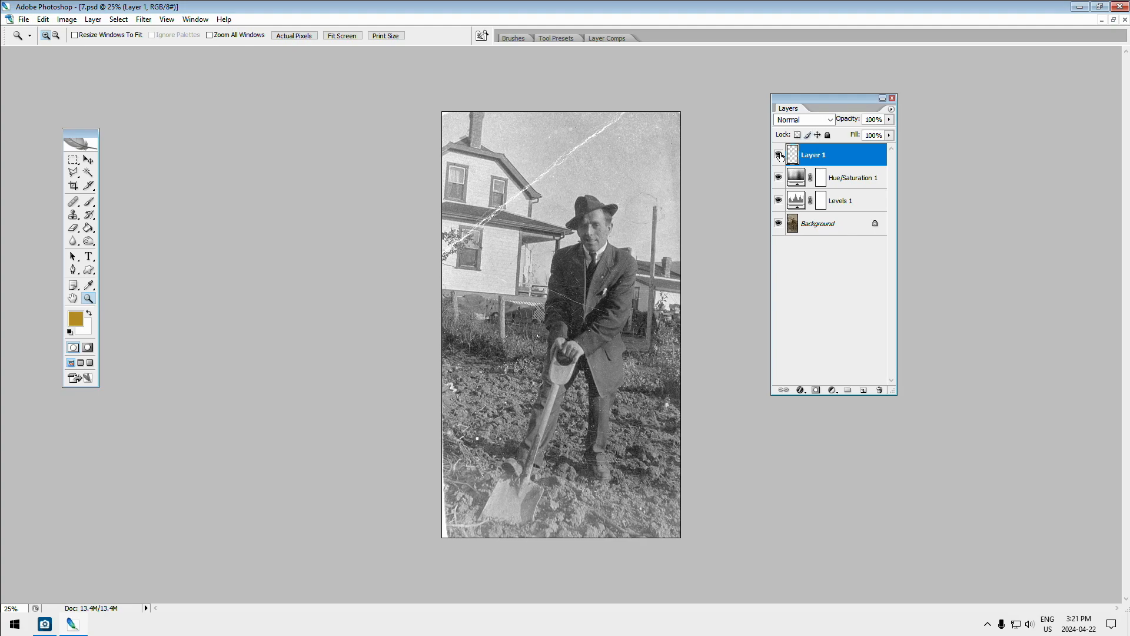
click(779, 155)
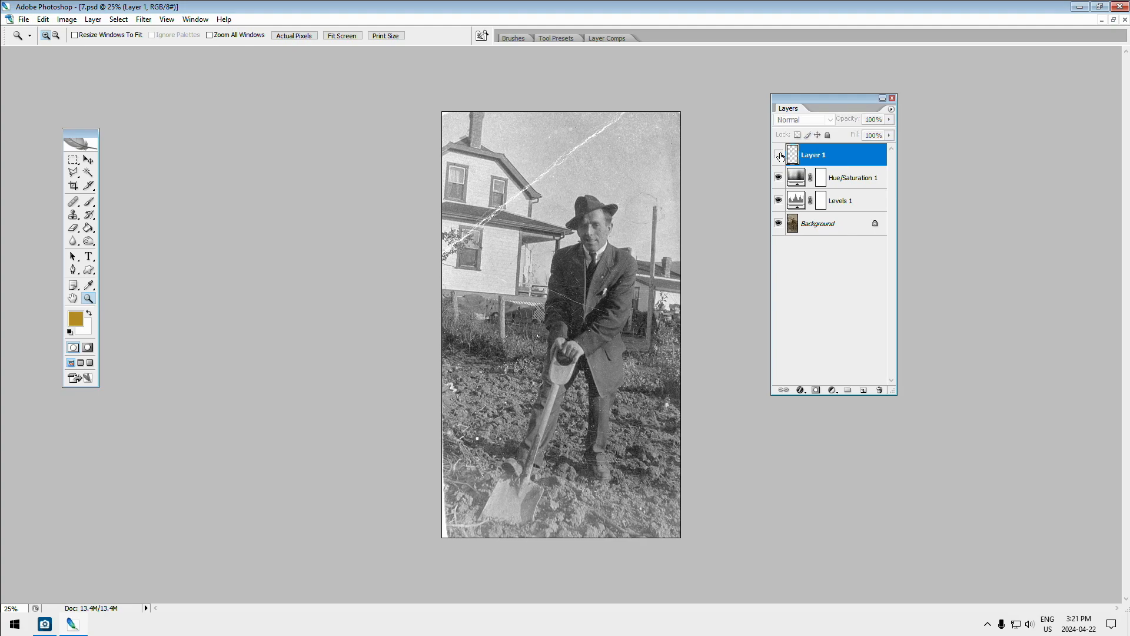
click(779, 155)
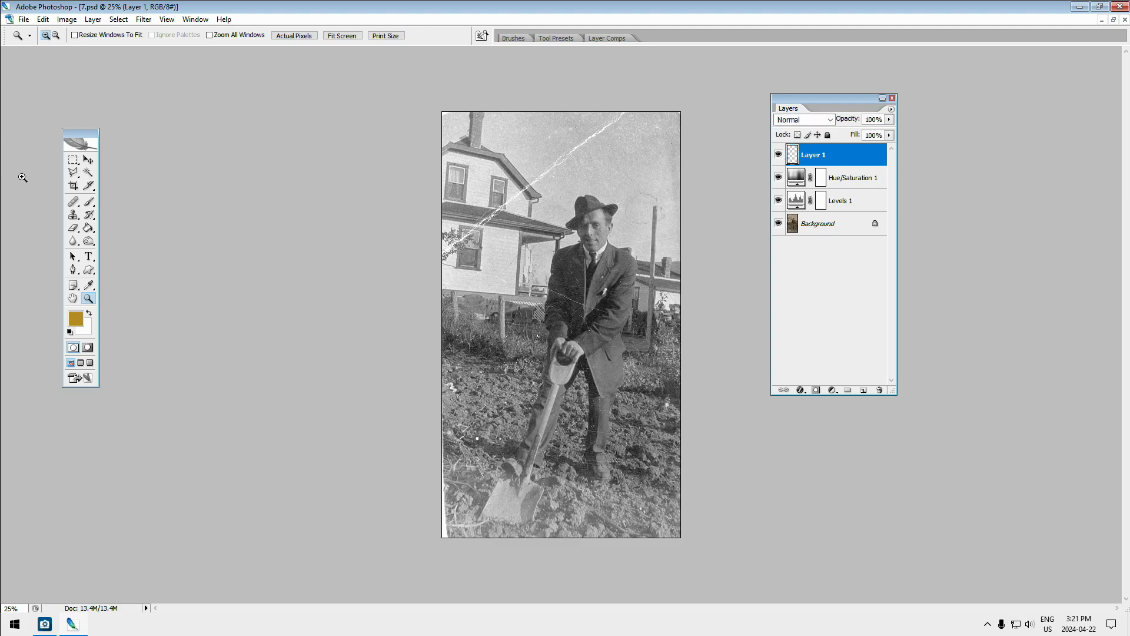
click(89, 201)
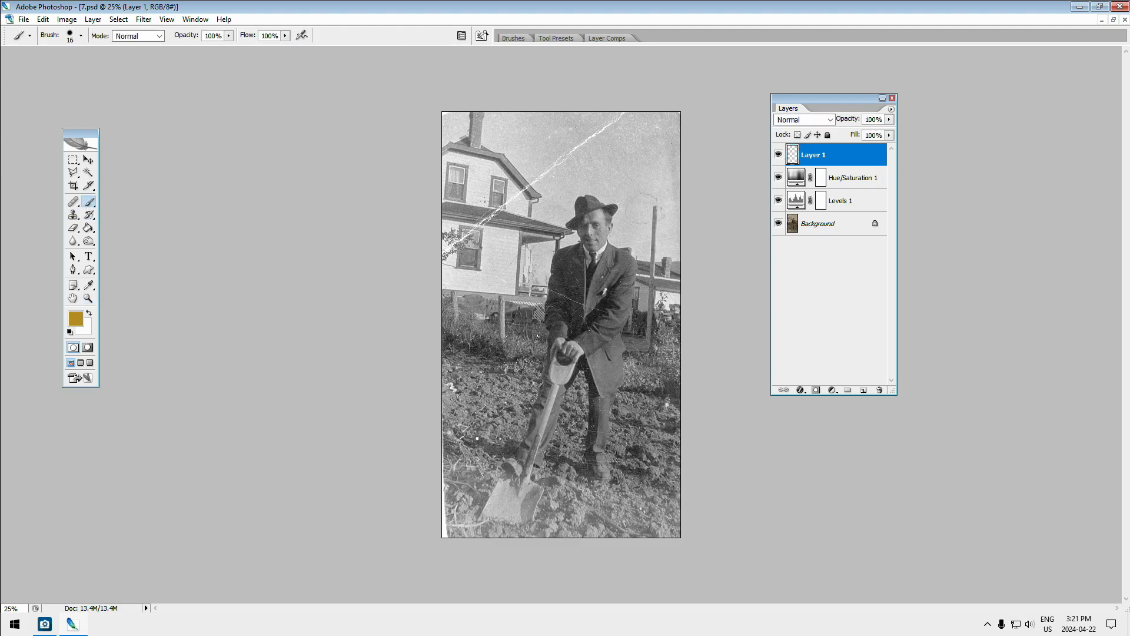
mouse_move(537, 151)
mouse_down()
mouse_move(558, 266)
mouse_move(543, 450)
mouse_move(568, 405)
mouse_move(559, 235)
mouse_move(580, 138)
mouse_move(617, 231)
mouse_move(579, 494)
mouse_up()
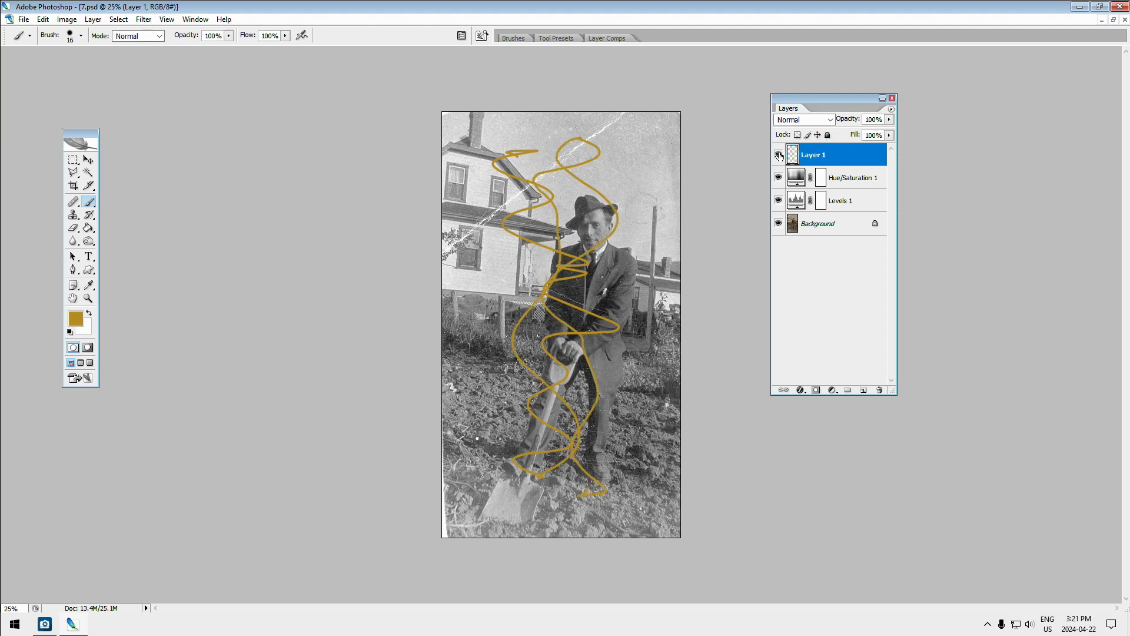
Check the photo with the scribble layer hidden and shown, and delete that layer
click(779, 155)
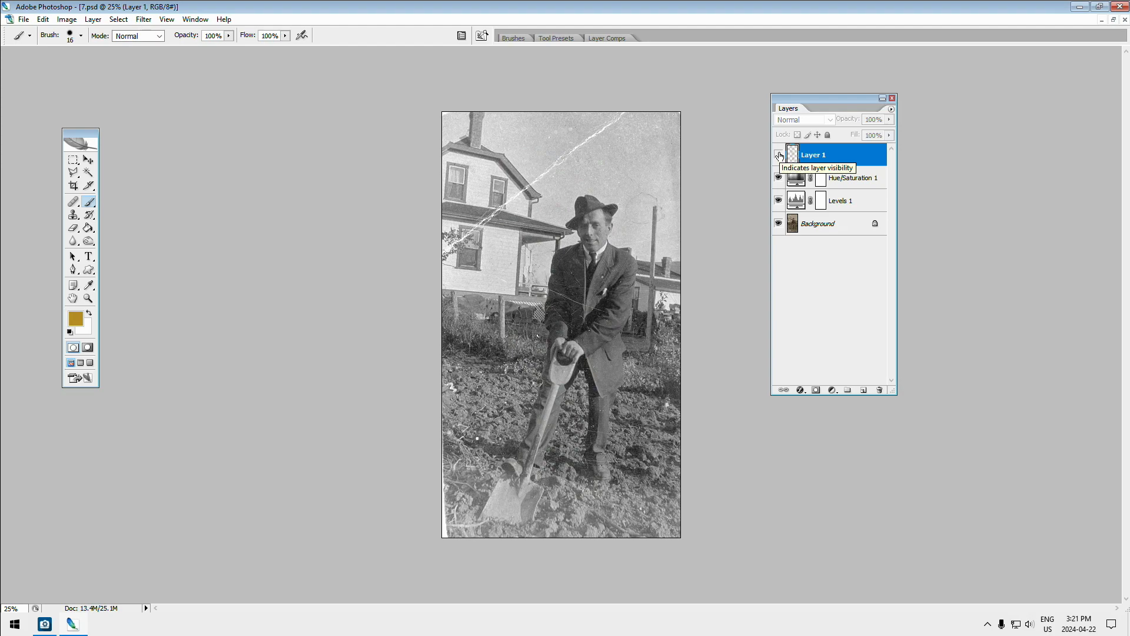
click(779, 154)
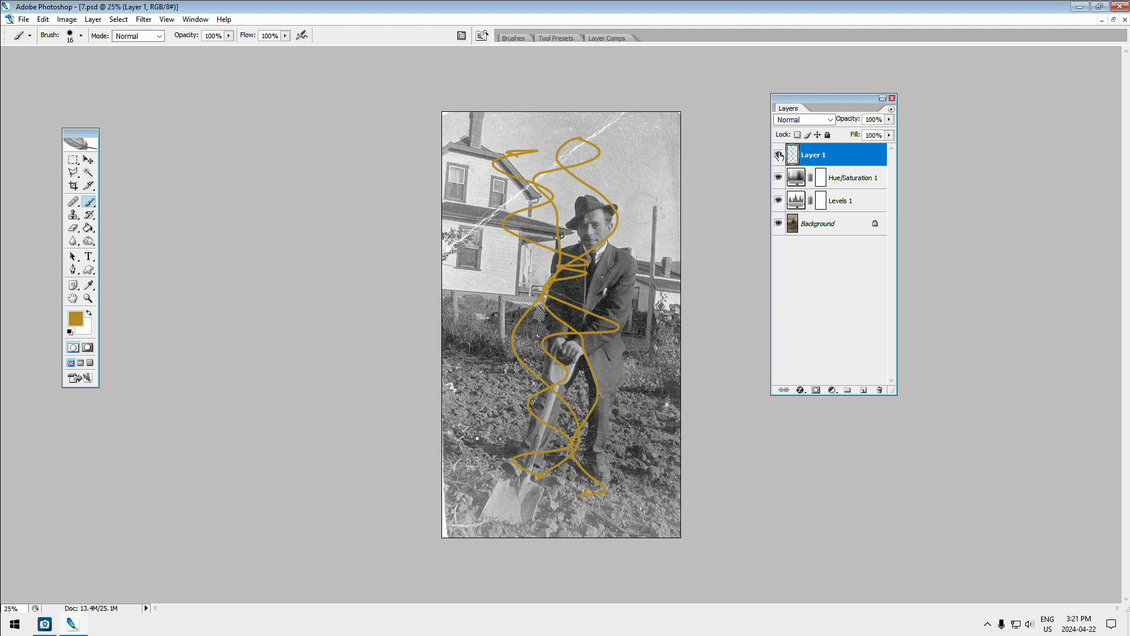
click(778, 155)
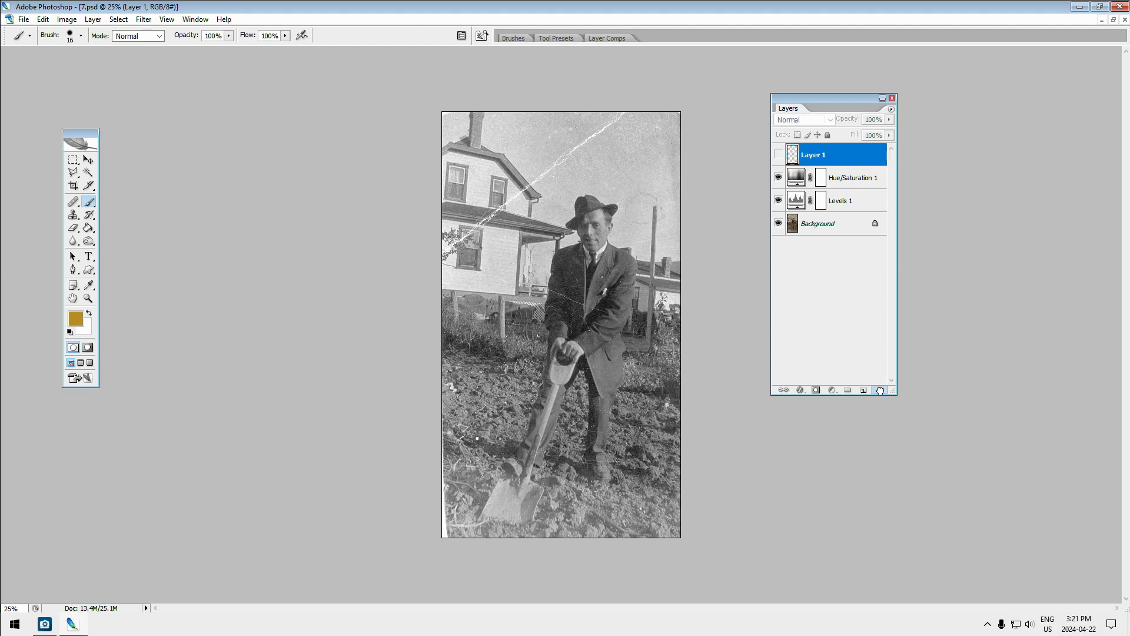
click(880, 390)
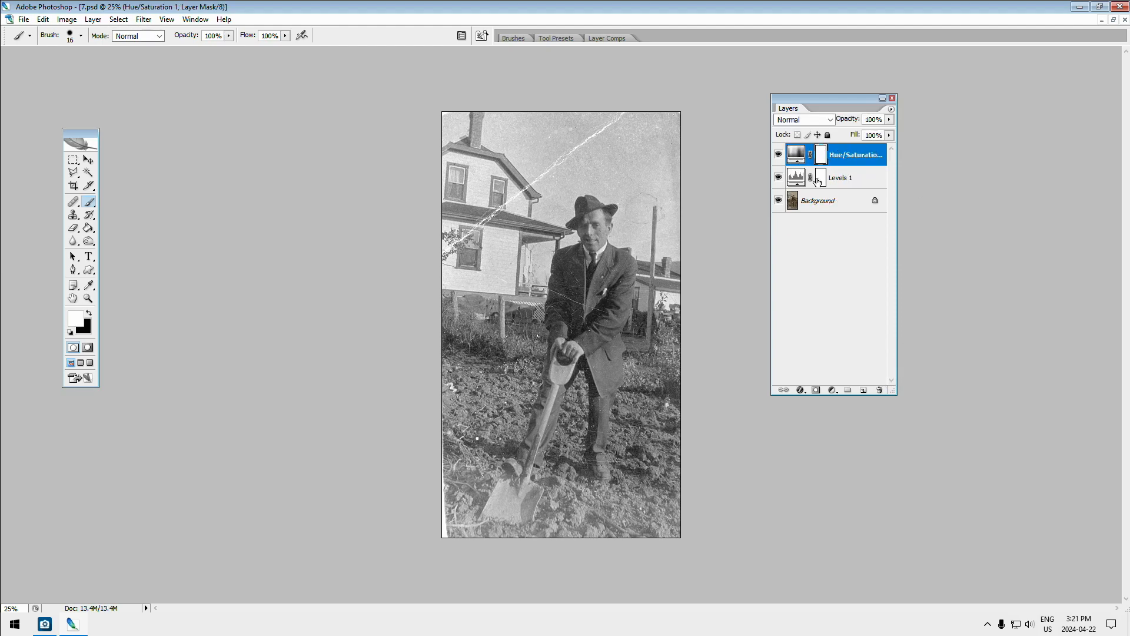
Create a layer group, place the Hue/Saturation and Levels adjustment layers inside it, and collapse it
click(848, 391)
drag(863, 181, 830, 157)
click(791, 155)
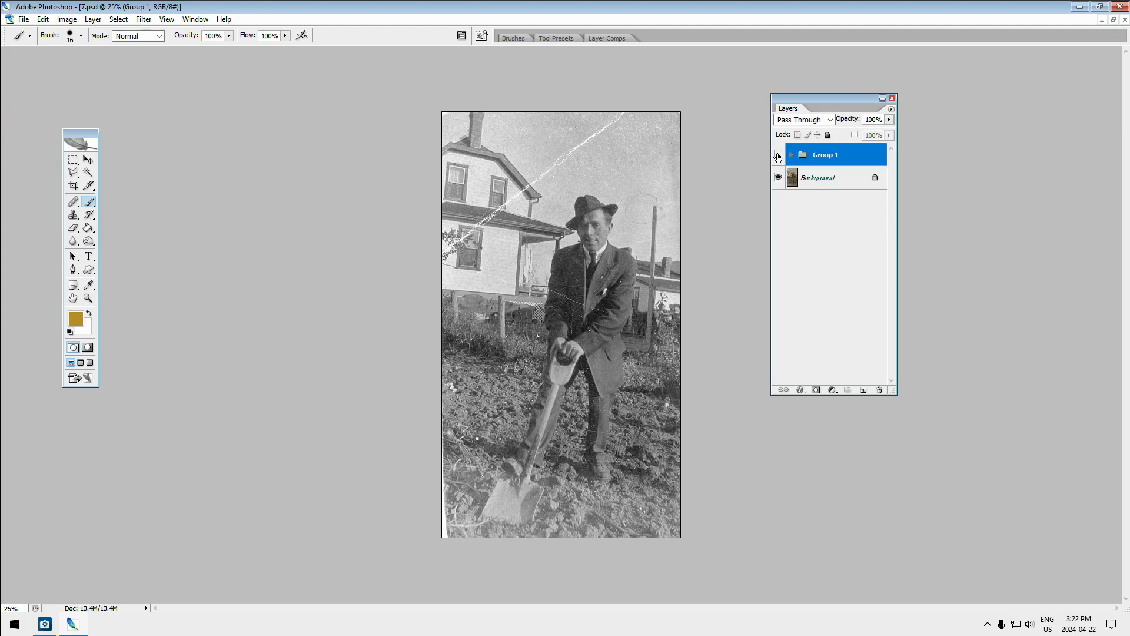
Compare the original and adjusted photo by toggling the whole adjustment group's visibility
click(779, 155)
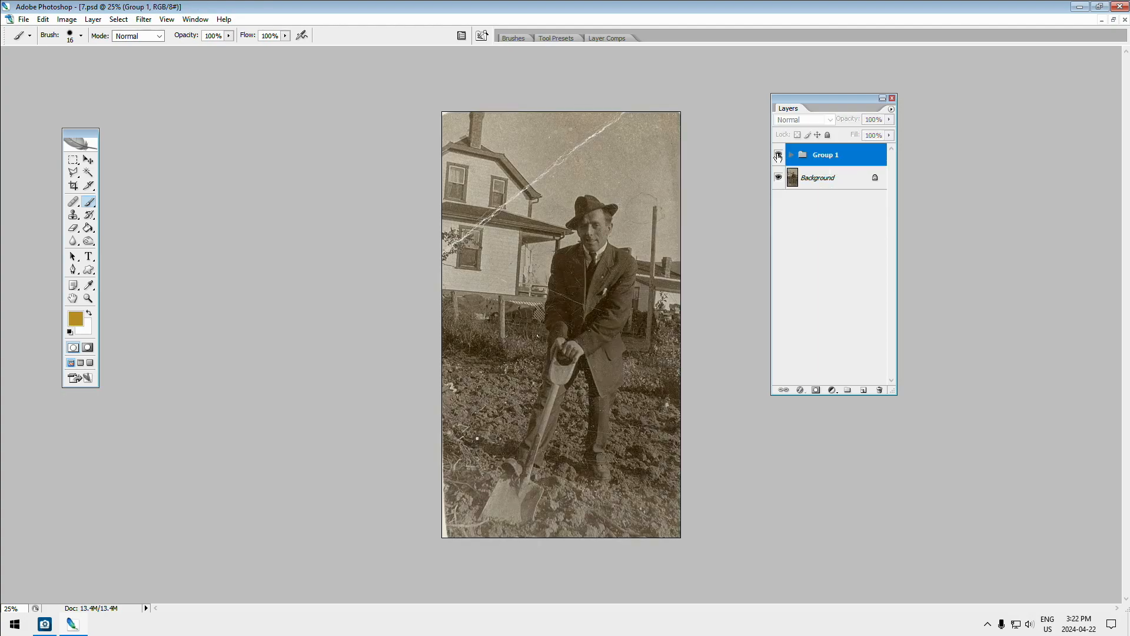
click(778, 155)
click(778, 155)
click(779, 155)
click(779, 154)
click(778, 155)
Rename the adjustment group as Color and check its effect by toggling its visibility
double_click(824, 156)
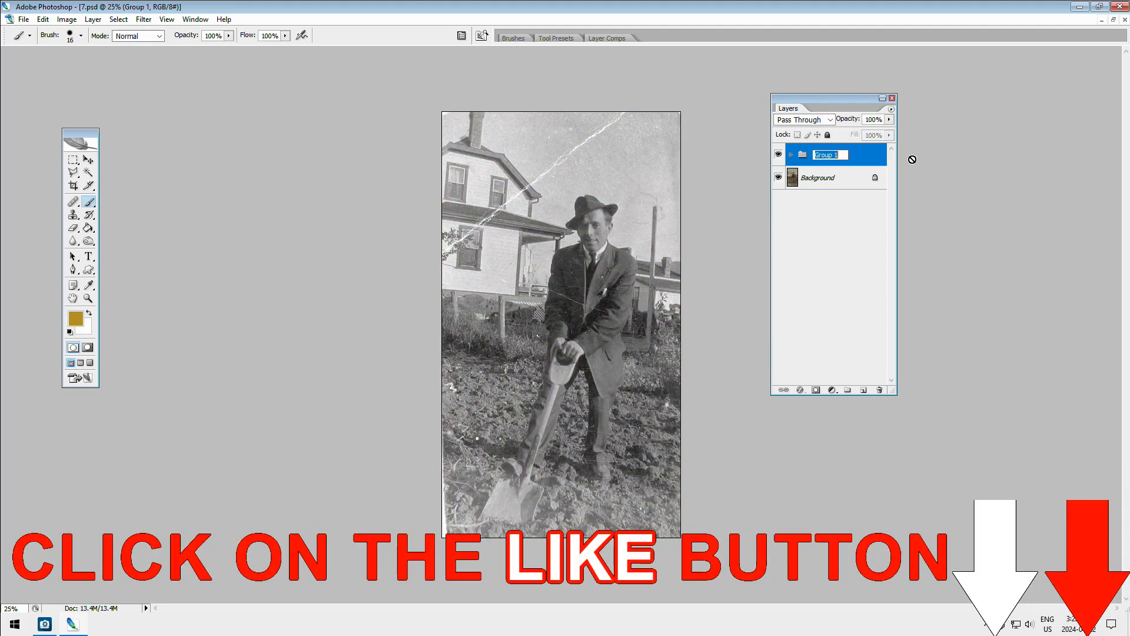
text(Color)
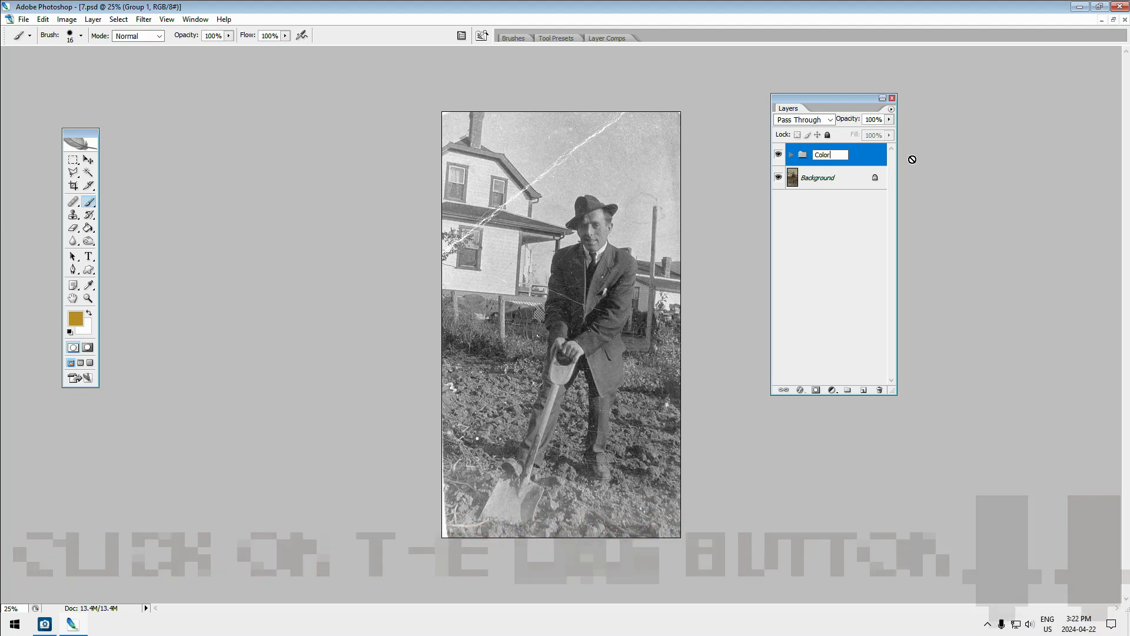
key(Return)
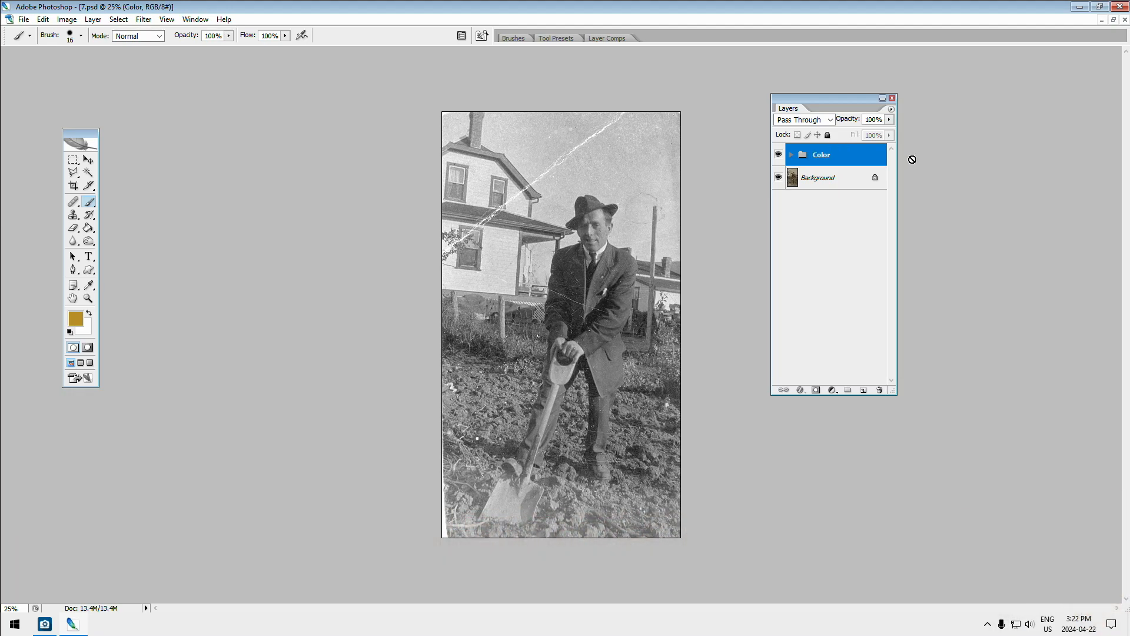
click(778, 155)
click(777, 155)
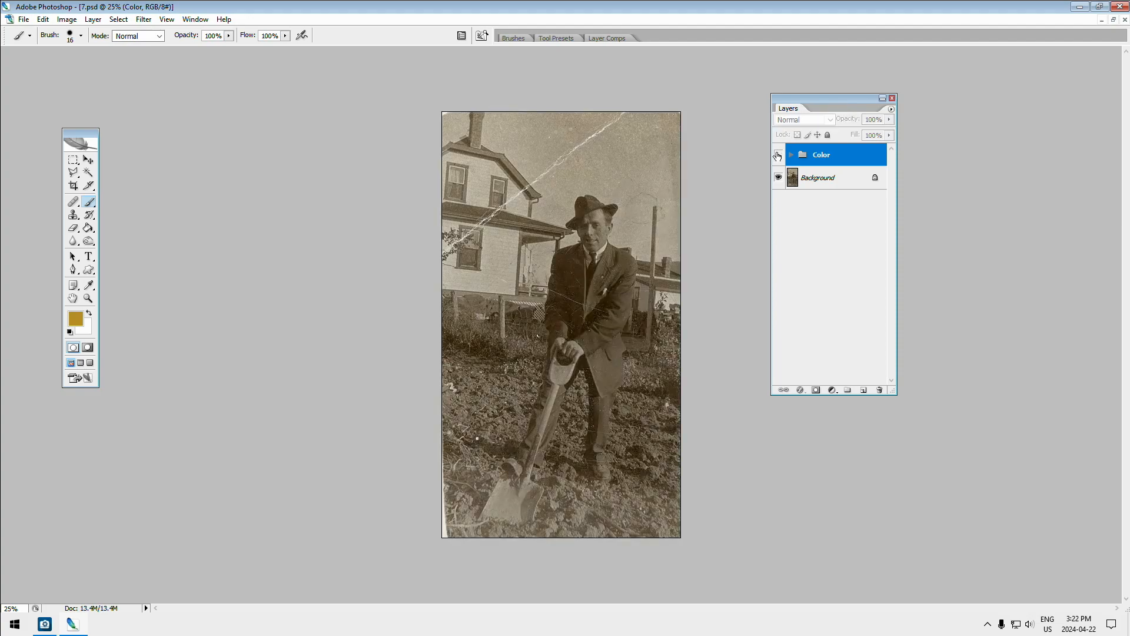
click(778, 154)
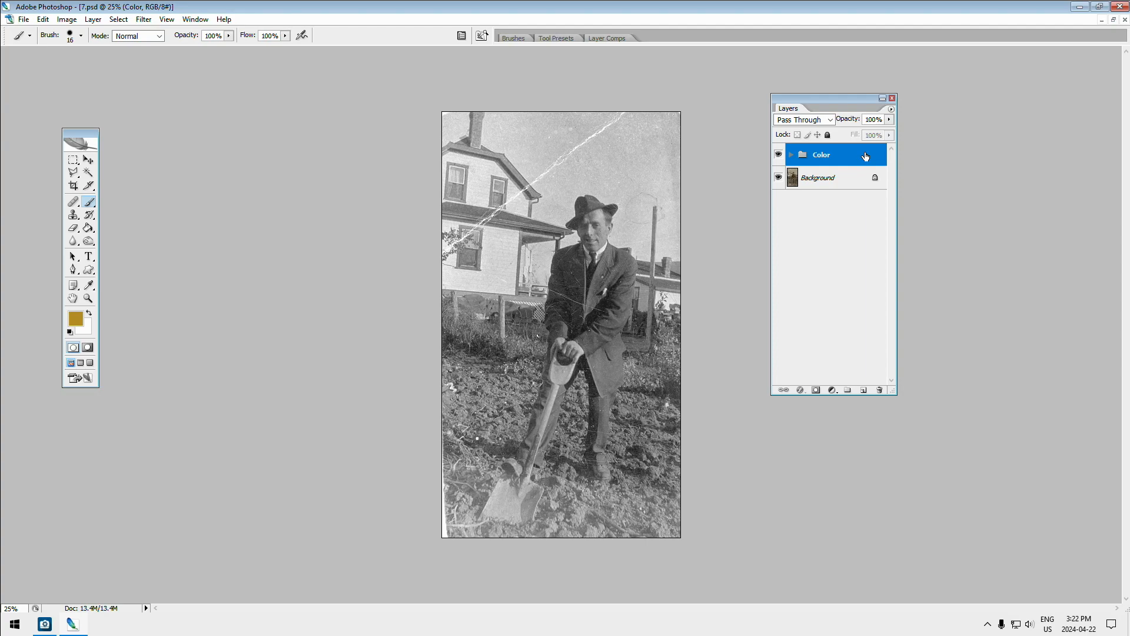
Duplicate the Background layer and try moving the copy with the Move tool
click(832, 180)
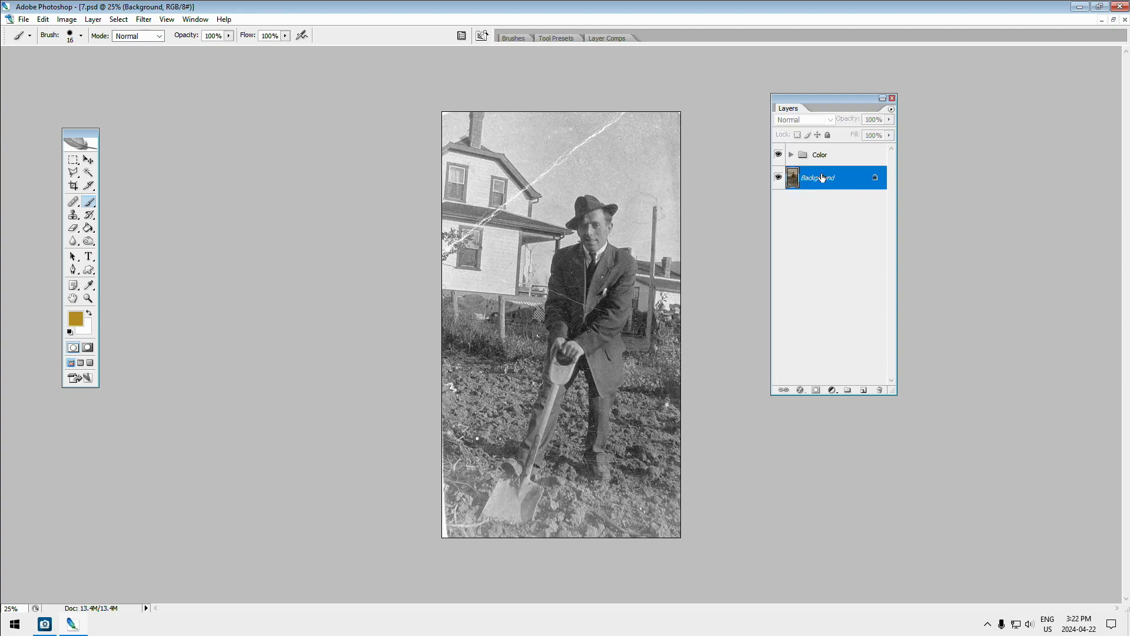
drag(822, 177, 864, 390)
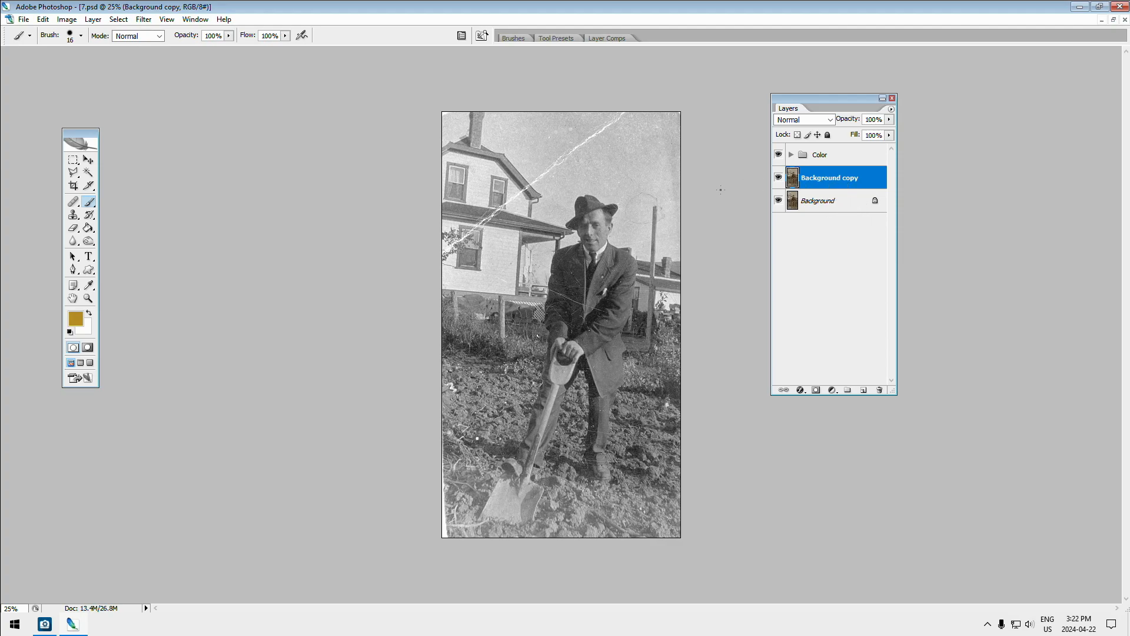
key(v)
drag(595, 241, 561, 230)
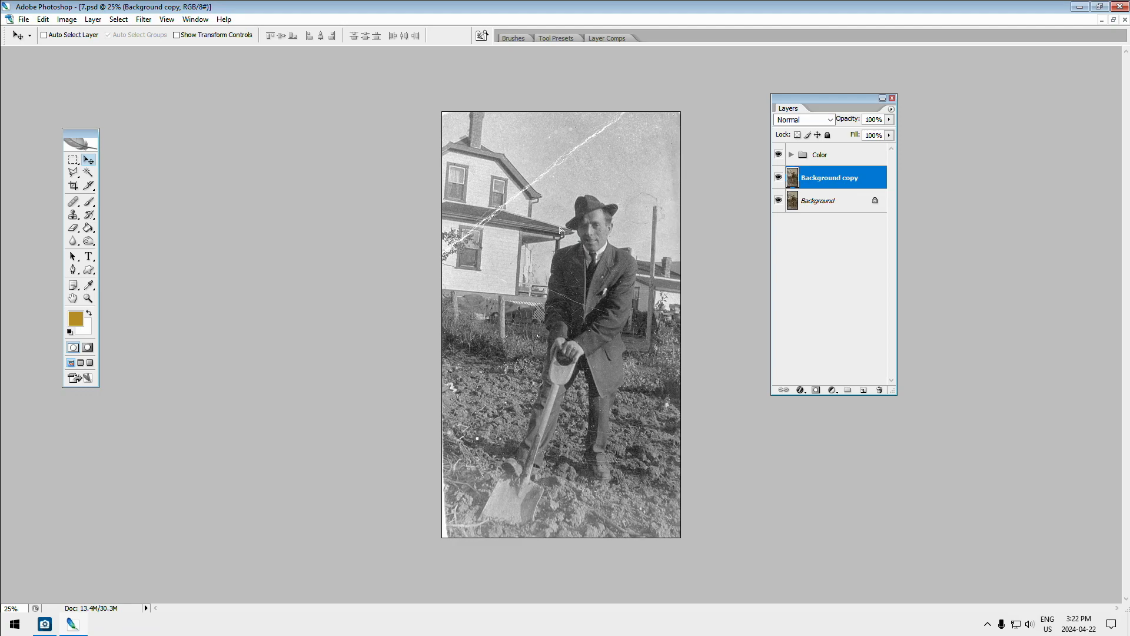
Check the photo with the background copy hidden and shown, and delete the copy
click(777, 177)
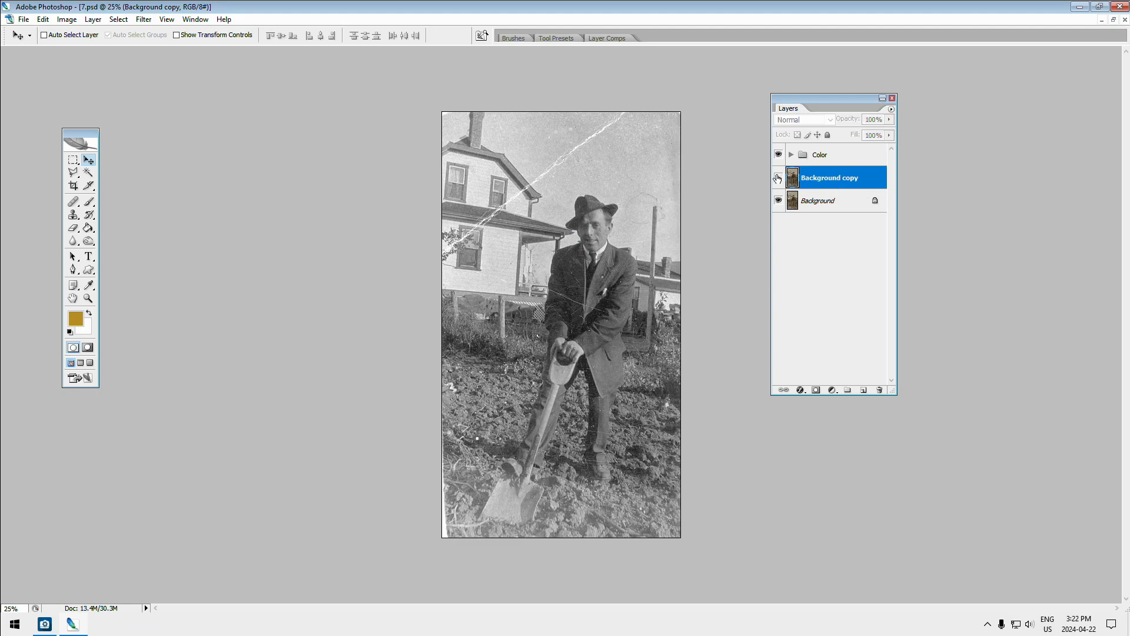
click(778, 177)
drag(826, 182, 884, 389)
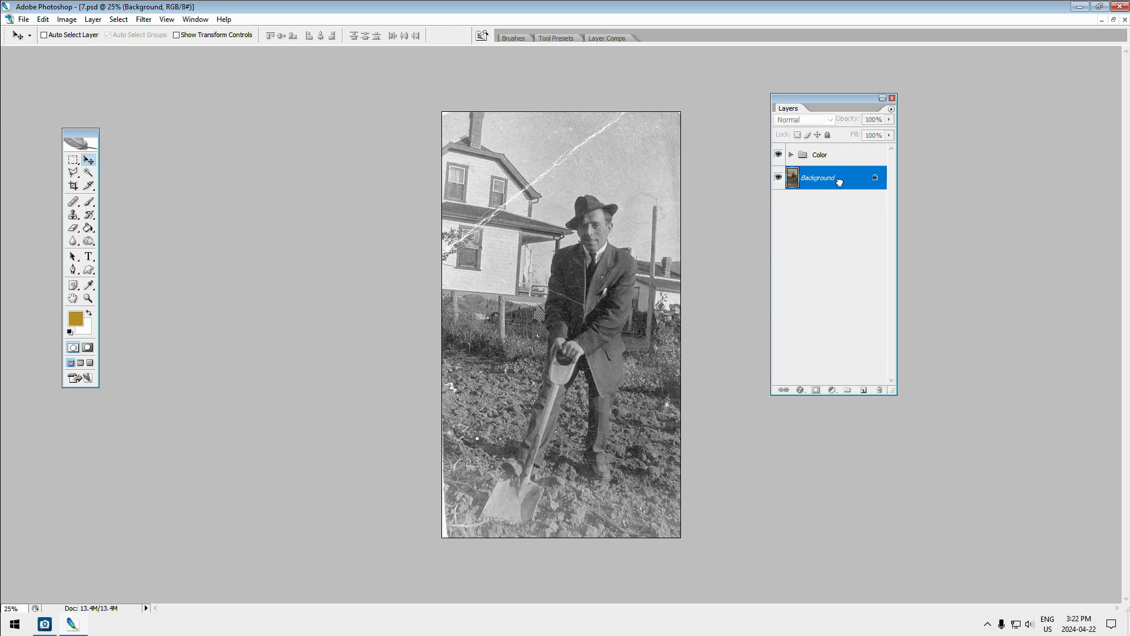
Duplicate the Background layer for retouching
drag(862, 392, 862, 391)
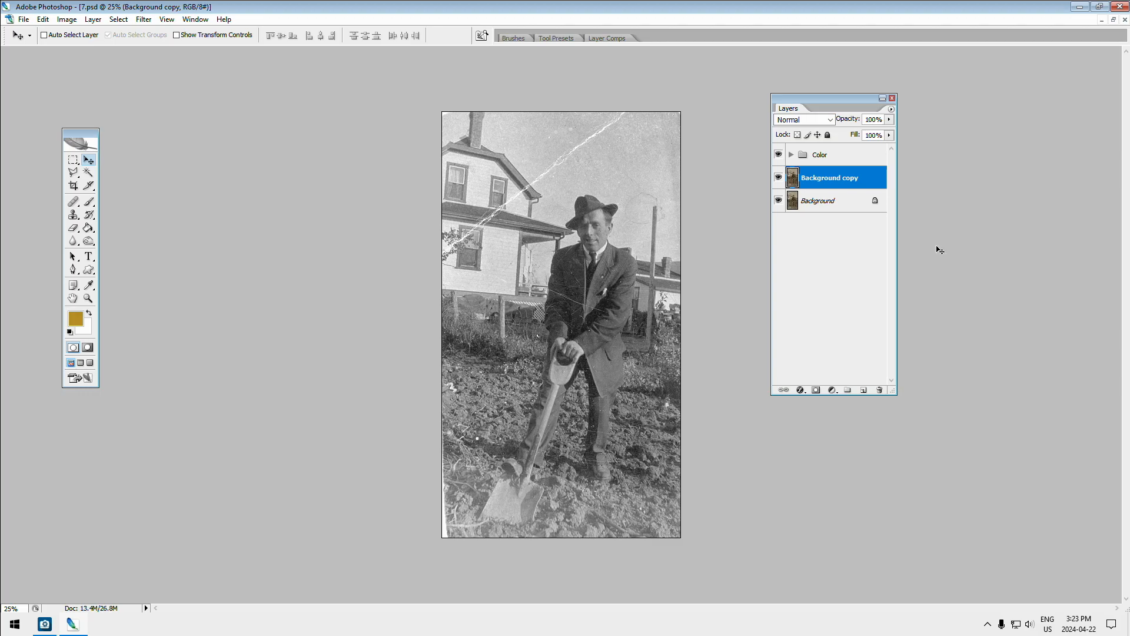
Apply Dust & Scratches to the background copy with a 5-pixel radius and 25-level threshold, comparing the preview on and off
click(88, 298)
click(565, 318)
click(585, 321)
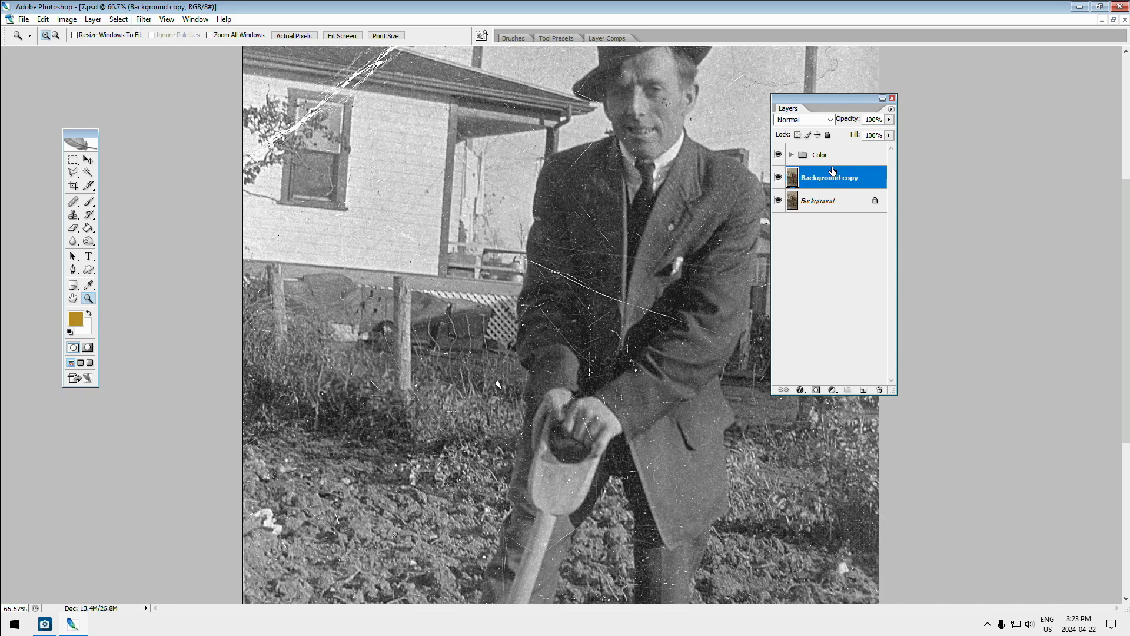
click(144, 20)
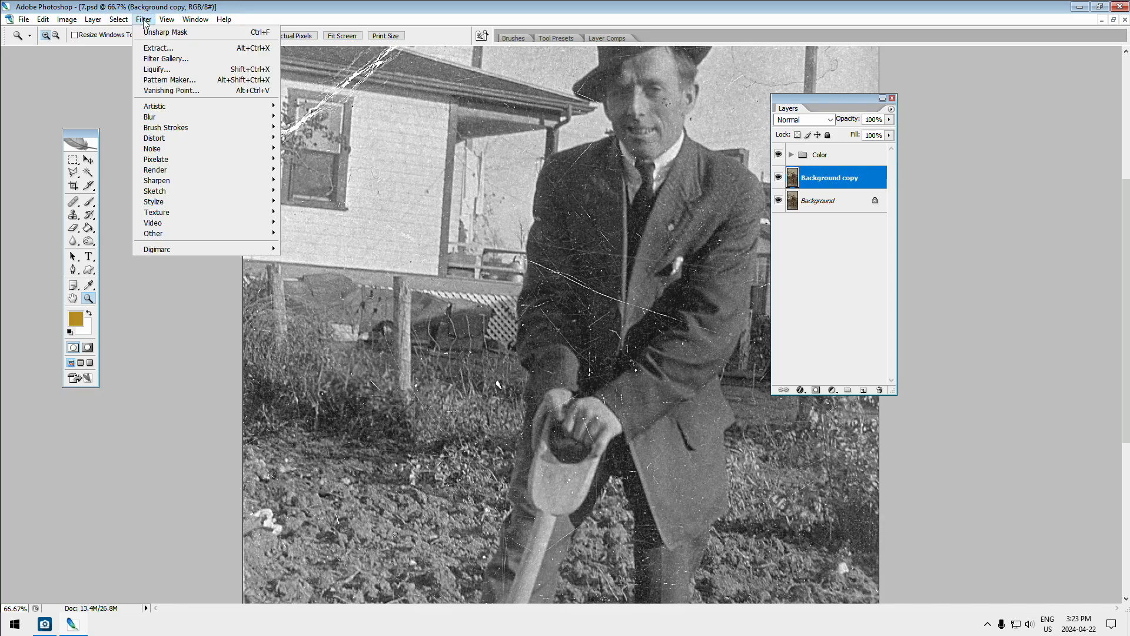
mouse_move(173, 151)
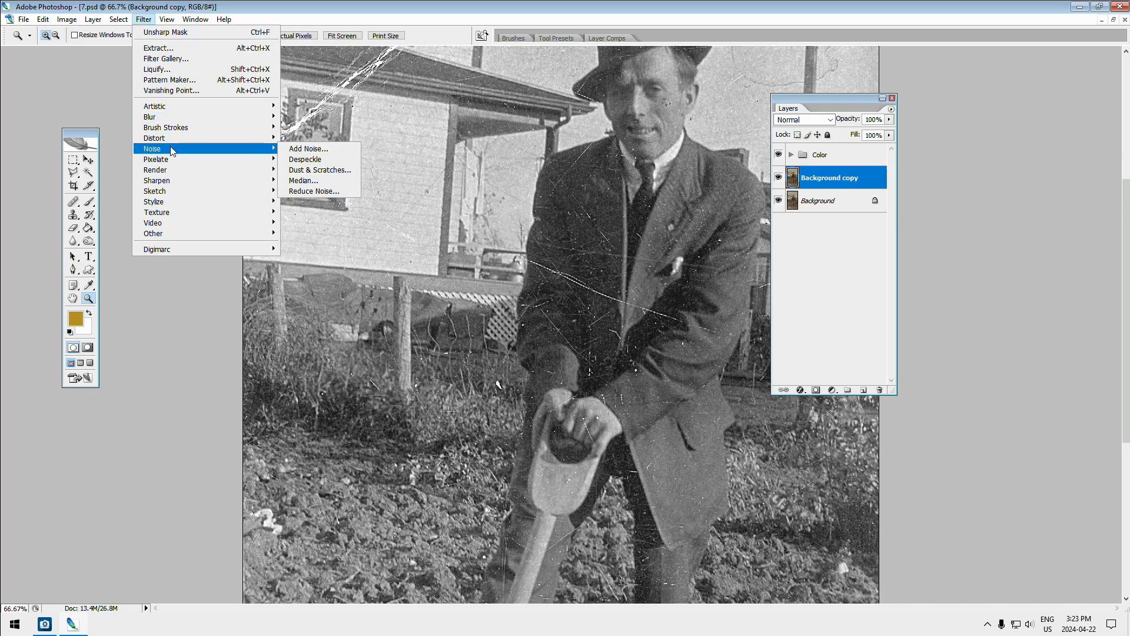
click(327, 170)
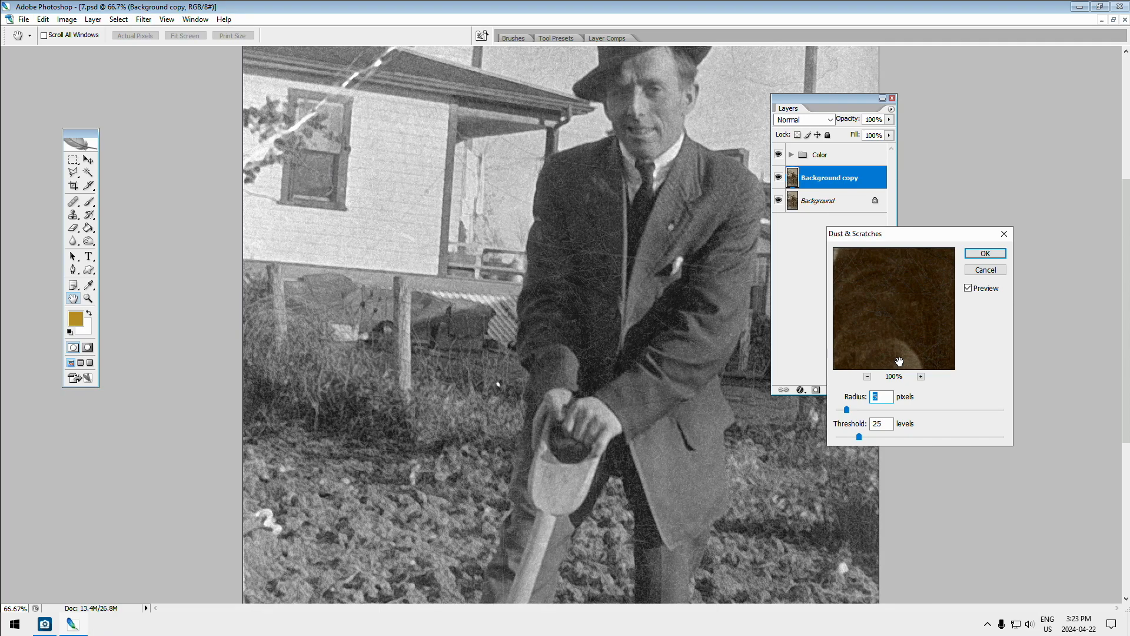
click(969, 288)
click(969, 288)
click(969, 289)
click(968, 289)
click(969, 289)
click(968, 288)
click(969, 288)
click(968, 288)
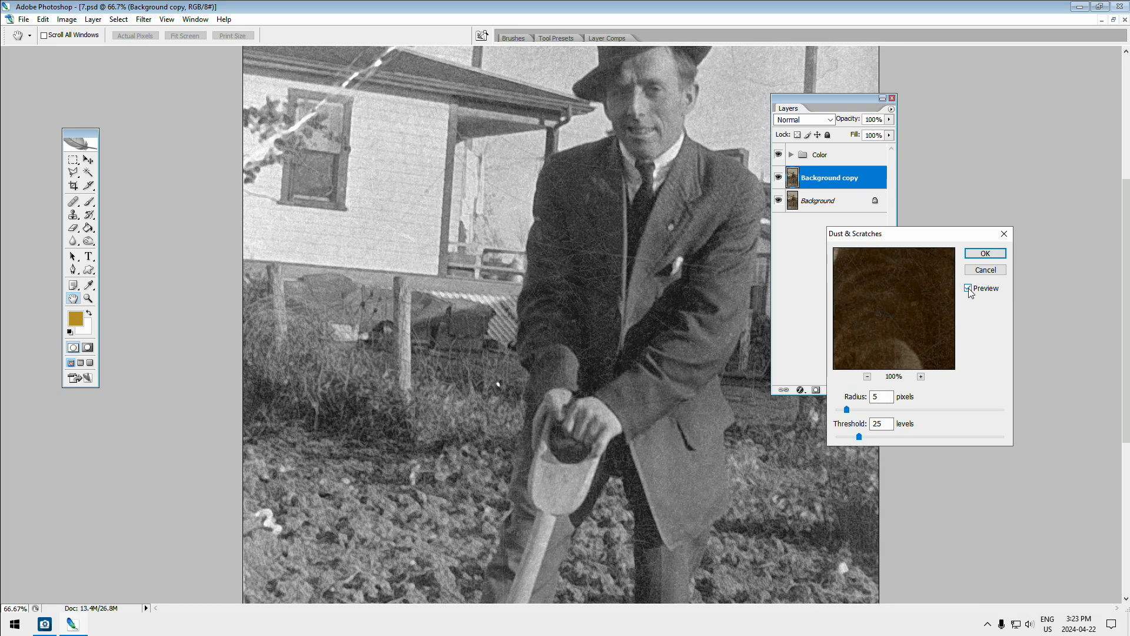
click(985, 253)
Compare the man and his surroundings at a wider view with the filtered background copy hidden and shown
key(z)
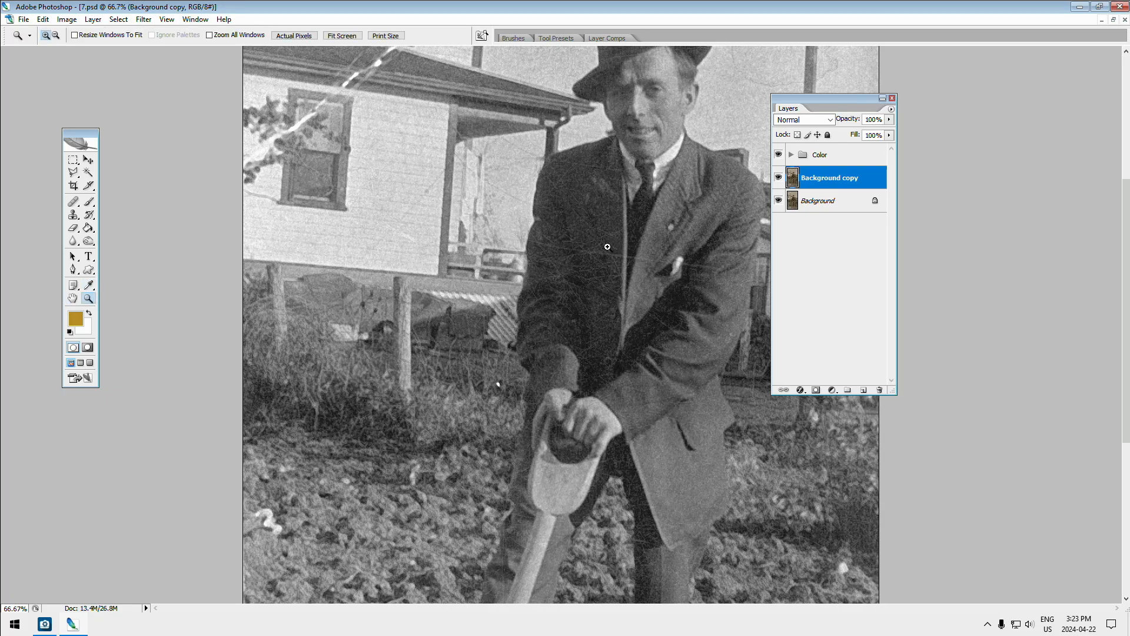
alt+click(610, 245)
alt+click(638, 249)
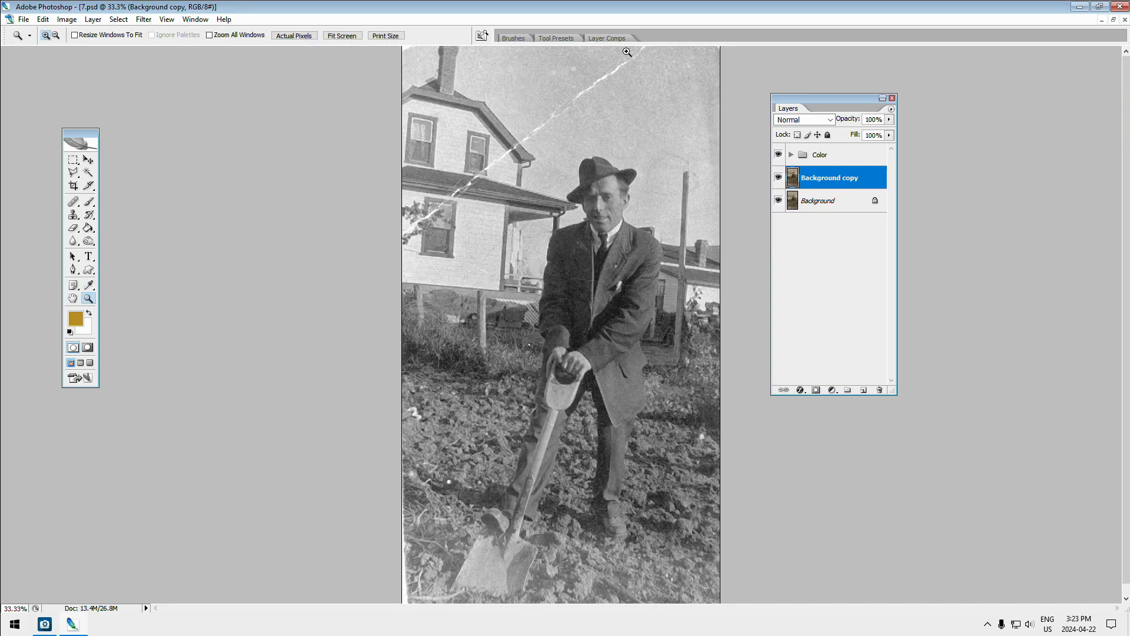
click(778, 178)
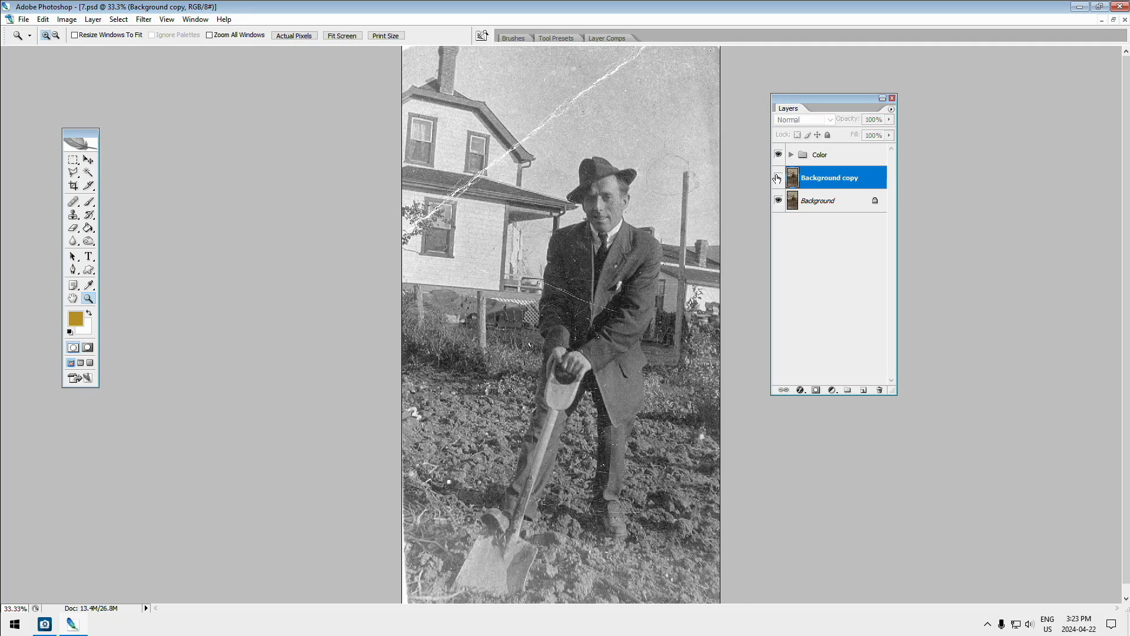
click(777, 178)
click(778, 178)
click(778, 178)
click(778, 178)
click(777, 178)
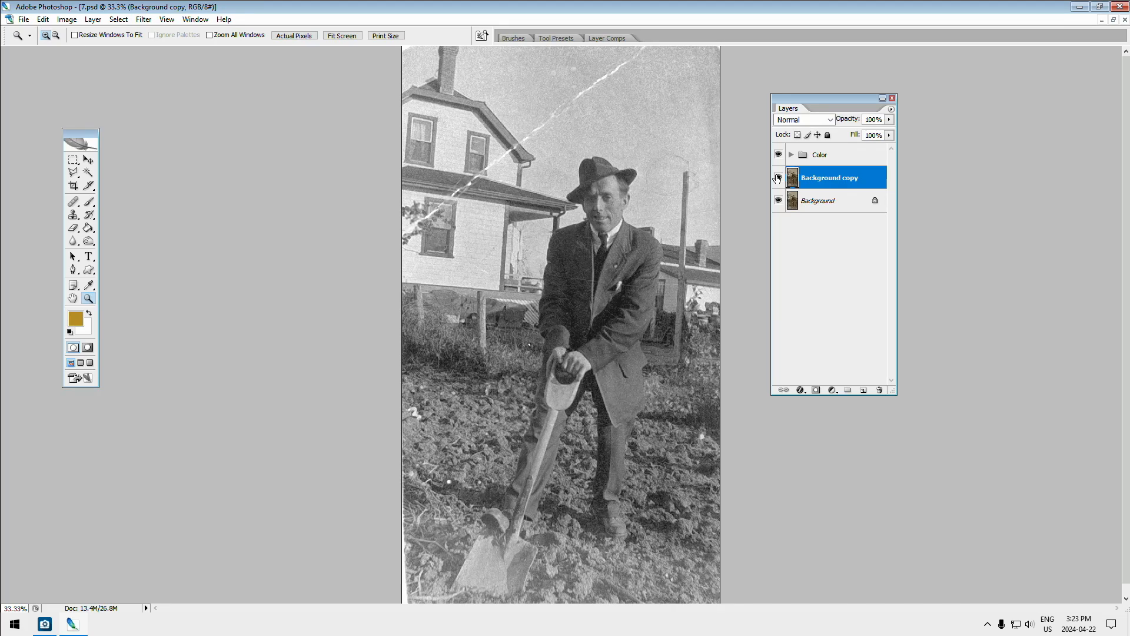
click(777, 178)
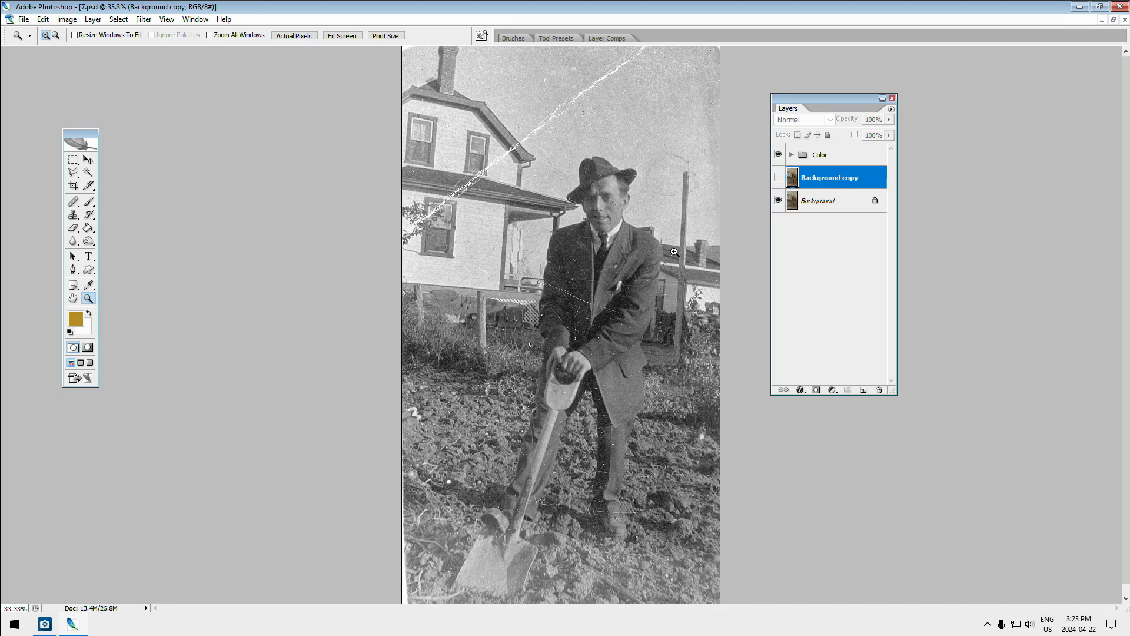
Check the filter's effect close up on the man and house by toggling the background copy's visibility
key(ctrl+plus)
key(ctrl+plus)
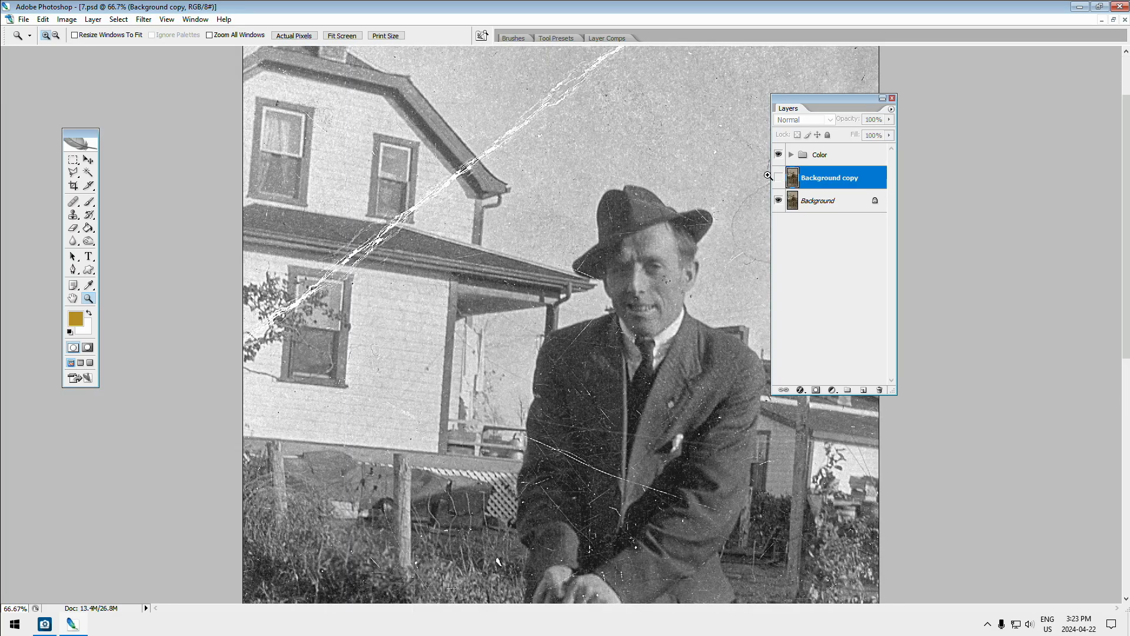
click(778, 178)
click(778, 178)
click(779, 179)
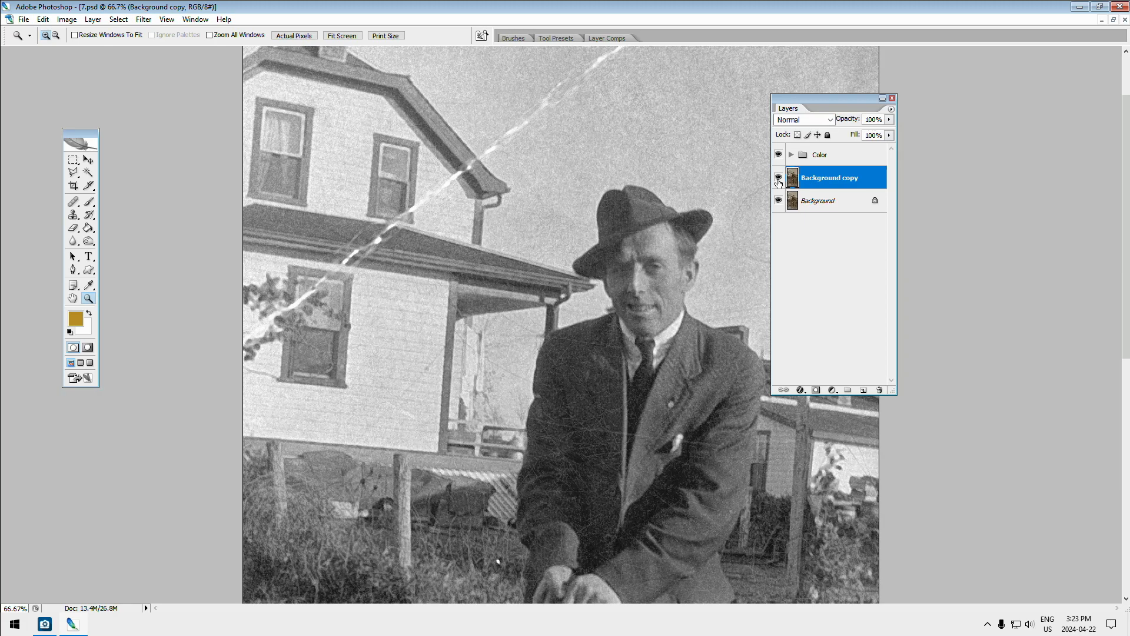
click(778, 180)
click(778, 180)
click(779, 180)
click(778, 179)
Add a new layer above the Color group and clone clean sky over the white diagonal scratch with the Clone Stamp
drag(639, 87, 638, 204)
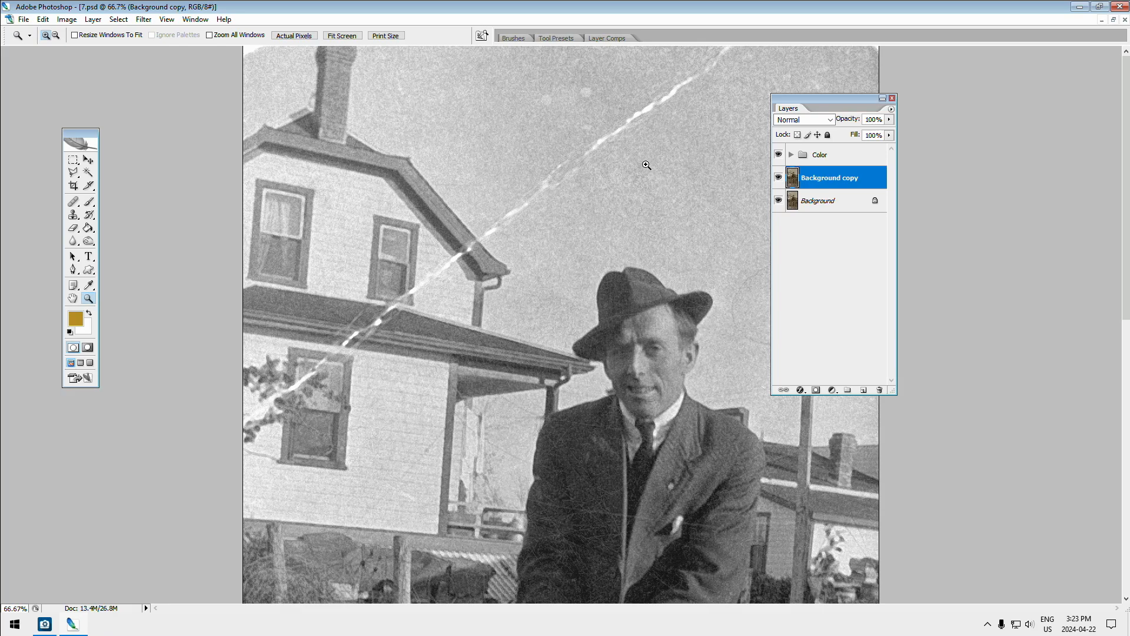
click(836, 157)
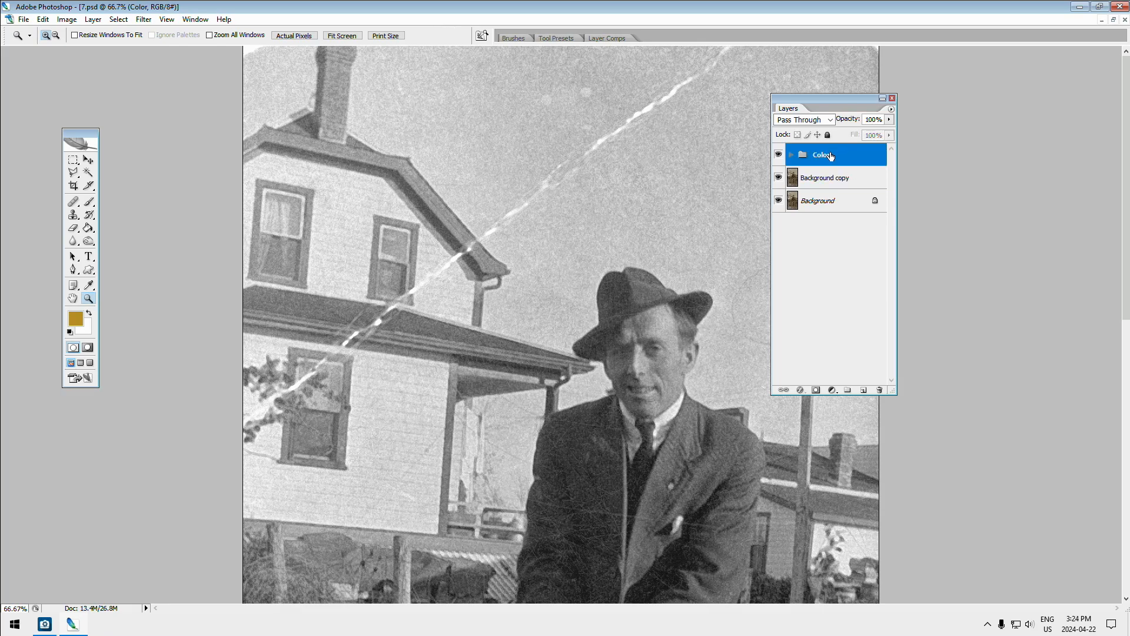
click(863, 390)
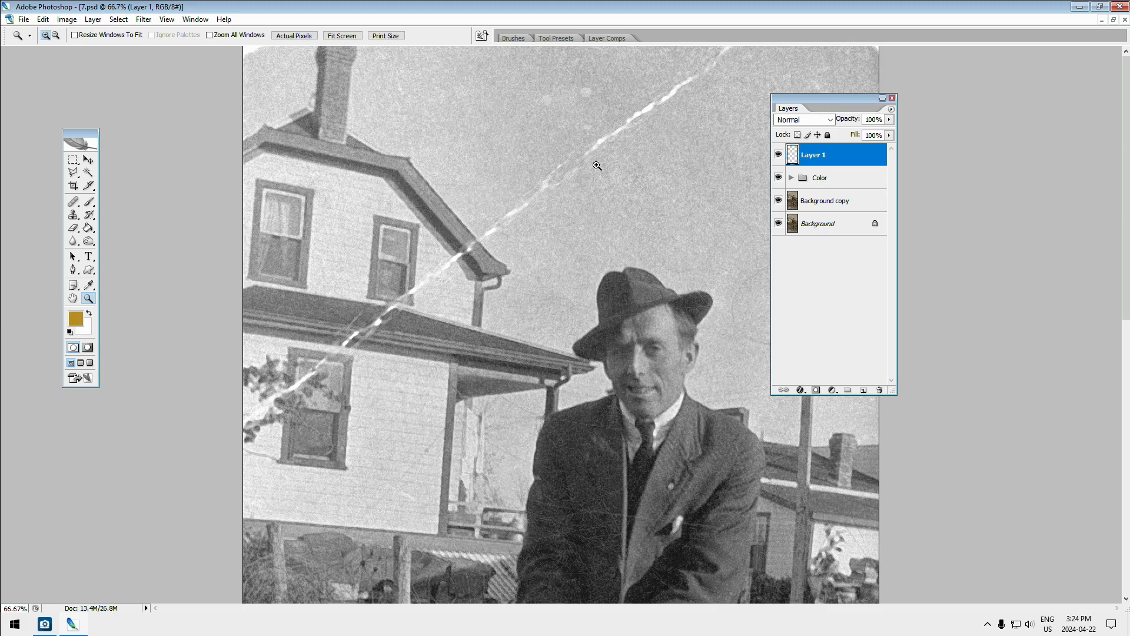
click(73, 214)
alt+click(560, 238)
mouse_move(497, 229)
mouse_down()
mouse_move(566, 159)
mouse_move(604, 136)
mouse_move(552, 174)
mouse_move(736, 53)
mouse_up()
Clone out the light spots and blemishes in the sky above the house and around the chimney
alt+click(615, 144)
mouse_move(598, 93)
mouse_down()
mouse_move(583, 76)
mouse_move(583, 91)
mouse_move(550, 100)
mouse_up()
alt+click(419, 89)
drag(403, 88, 401, 92)
alt+click(418, 72)
drag(262, 53, 248, 54)
Clone clean sky over the curved marks around the top of the tall post behind the man
drag(793, 102, 913, 119)
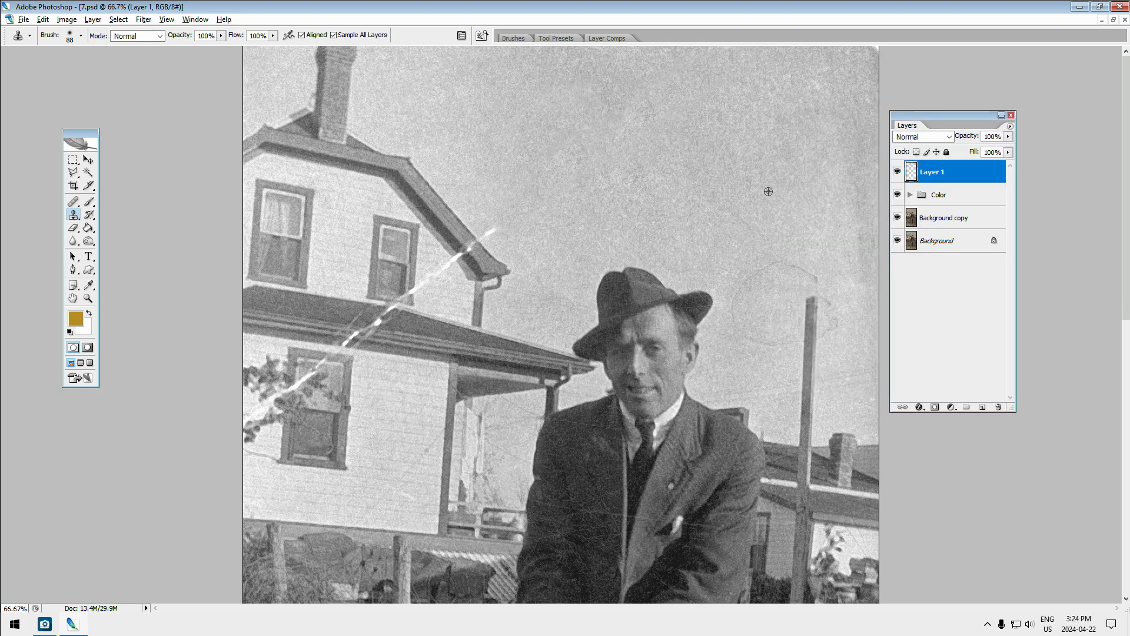
drag(775, 255, 829, 284)
alt+click(772, 229)
mouse_move(749, 285)
mouse_down()
mouse_move(740, 313)
mouse_move(757, 350)
mouse_move(773, 350)
mouse_up()
alt+click(772, 220)
alt+click(820, 143)
mouse_move(835, 304)
mouse_down()
mouse_move(828, 318)
mouse_move(838, 317)
mouse_up()
alt+click(848, 356)
alt+click(799, 234)
drag(862, 265, 863, 243)
Clone out the damaged upper-right corner and the blemishes along the right edge of the sky
alt+click(778, 194)
click(877, 54)
alt+click(779, 94)
click(820, 82)
alt+click(779, 148)
alt+click(809, 140)
drag(855, 146, 864, 216)
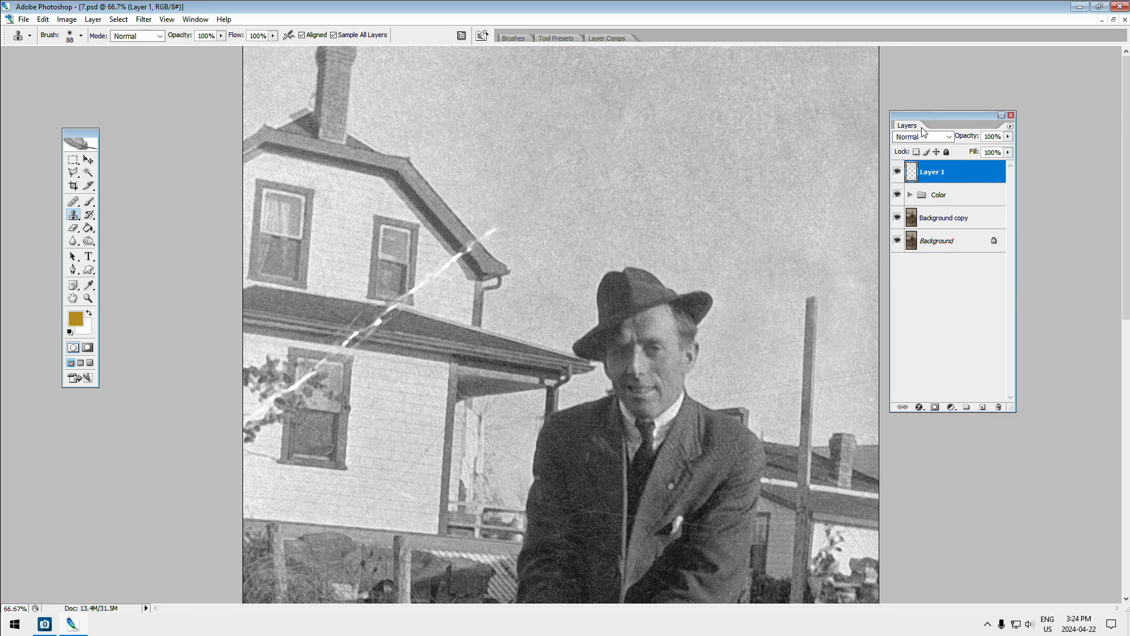
Compare the sky with the retouching on Layer 1 hidden and shown
click(897, 173)
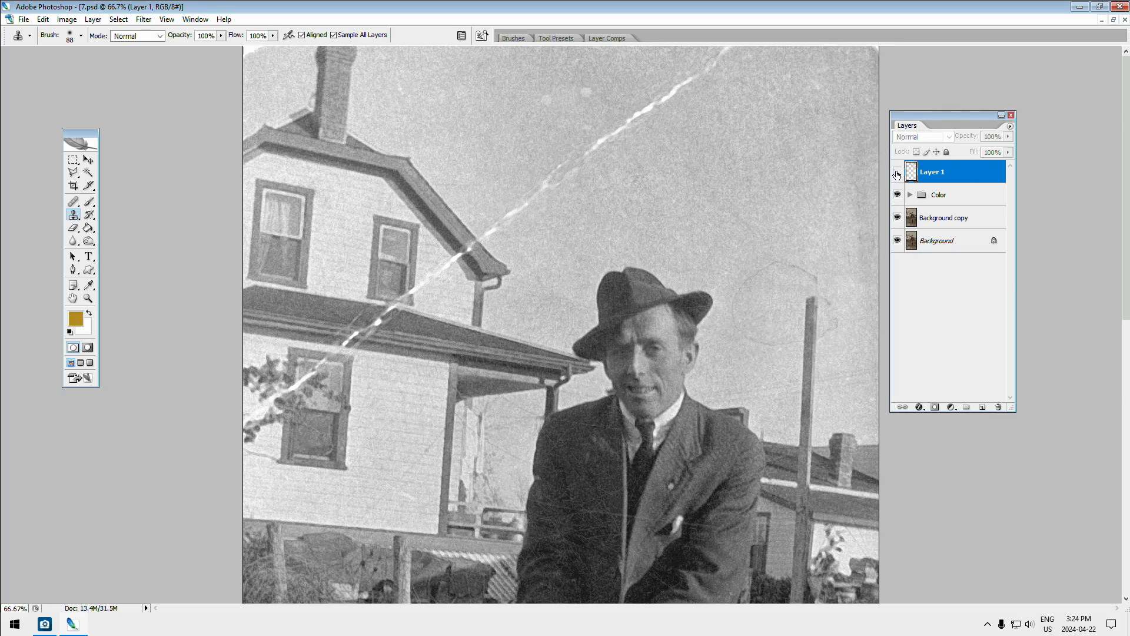
click(897, 173)
click(897, 173)
click(897, 173)
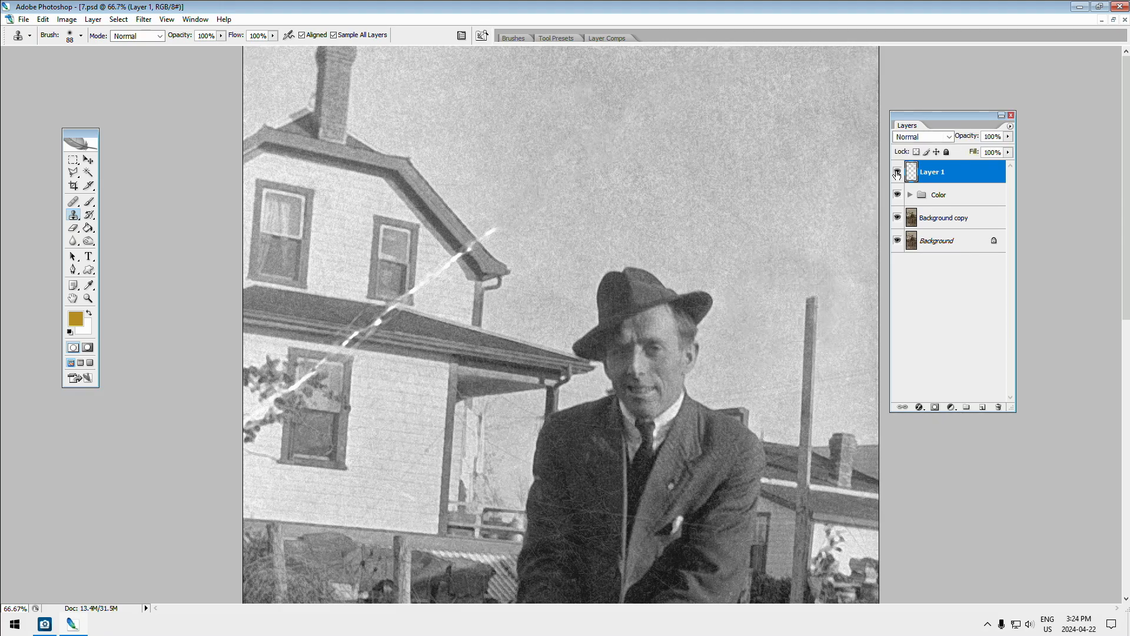
click(897, 173)
click(897, 173)
click(897, 174)
click(897, 173)
Clone out the scratch's end beside the roof edge, then repair the eave trim on a new layer with a soft 44 px Clone Stamp
drag(495, 227, 487, 230)
click(982, 407)
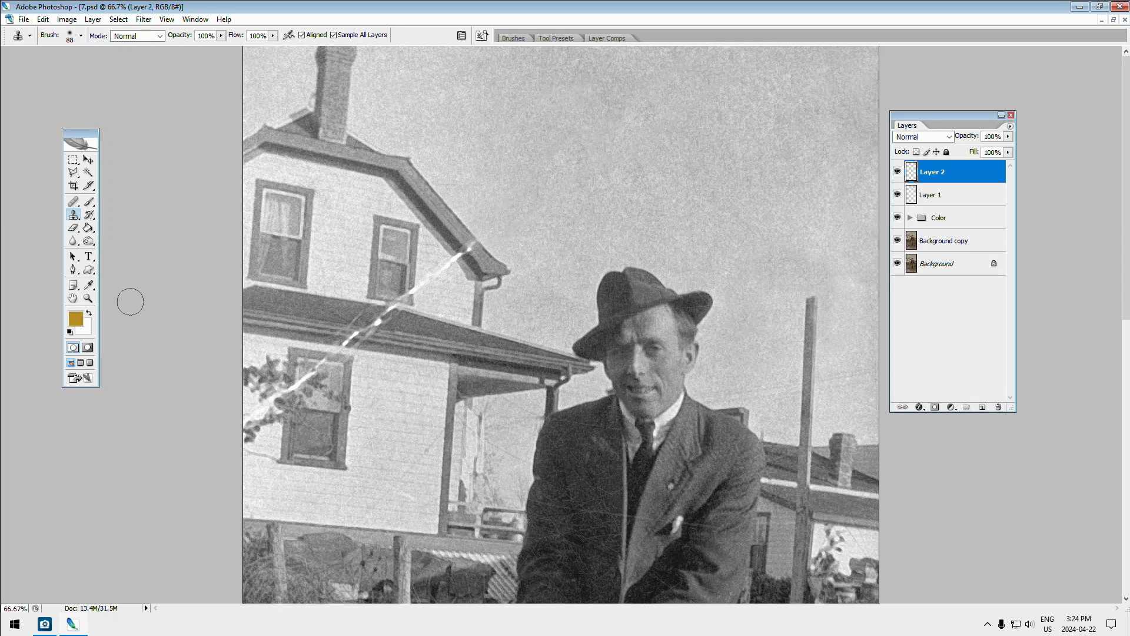
click(89, 298)
click(477, 279)
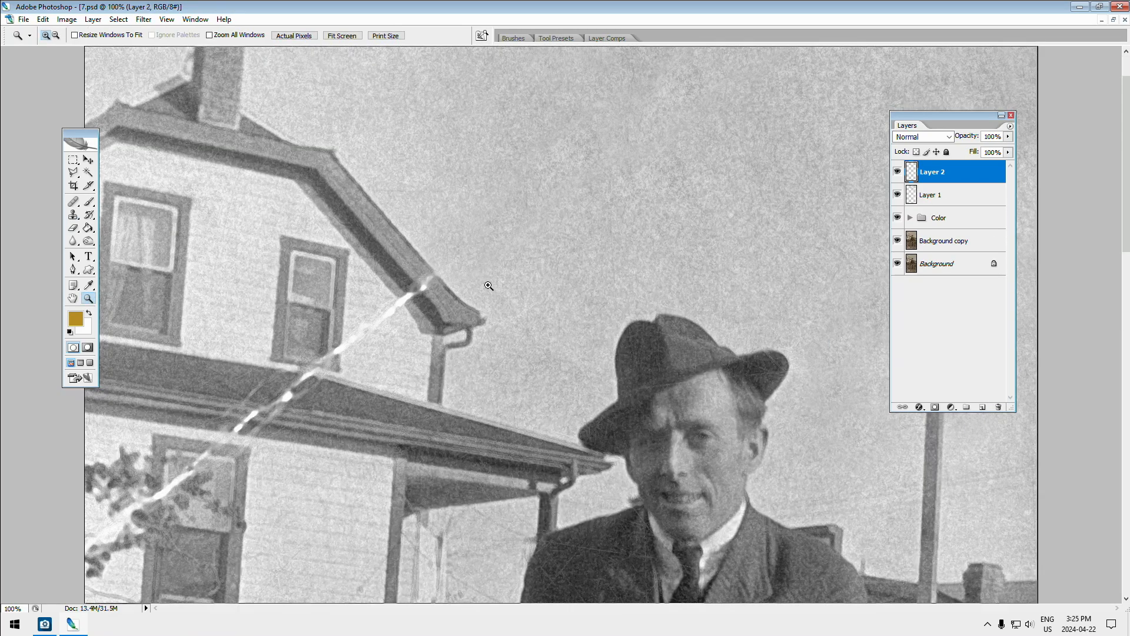
click(471, 330)
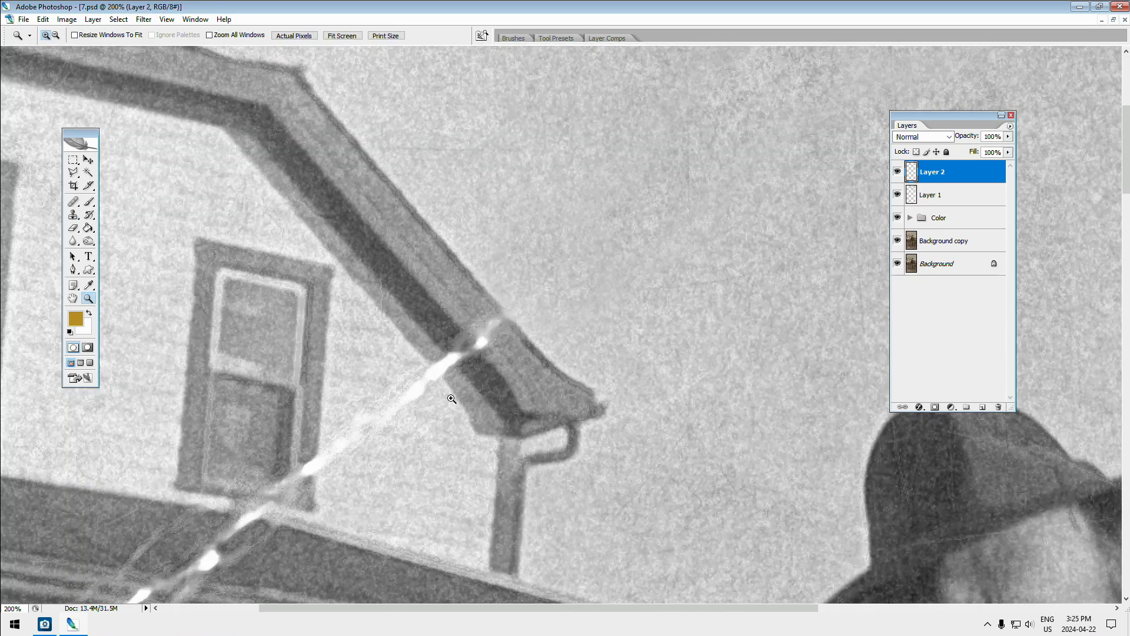
click(73, 215)
right_click(440, 302)
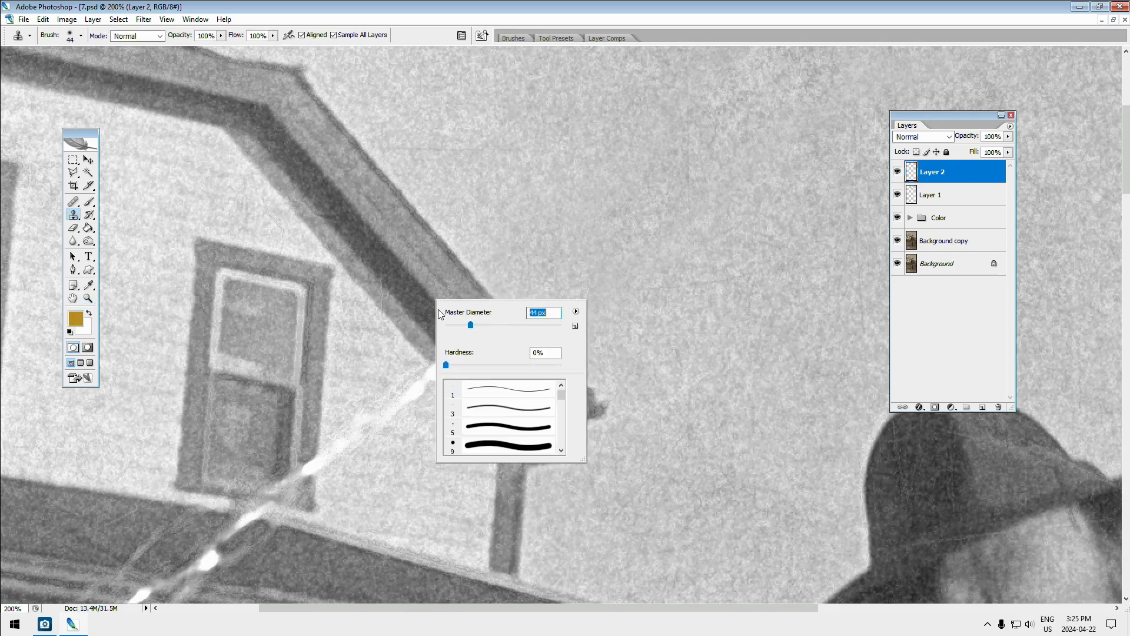
alt+click(422, 287)
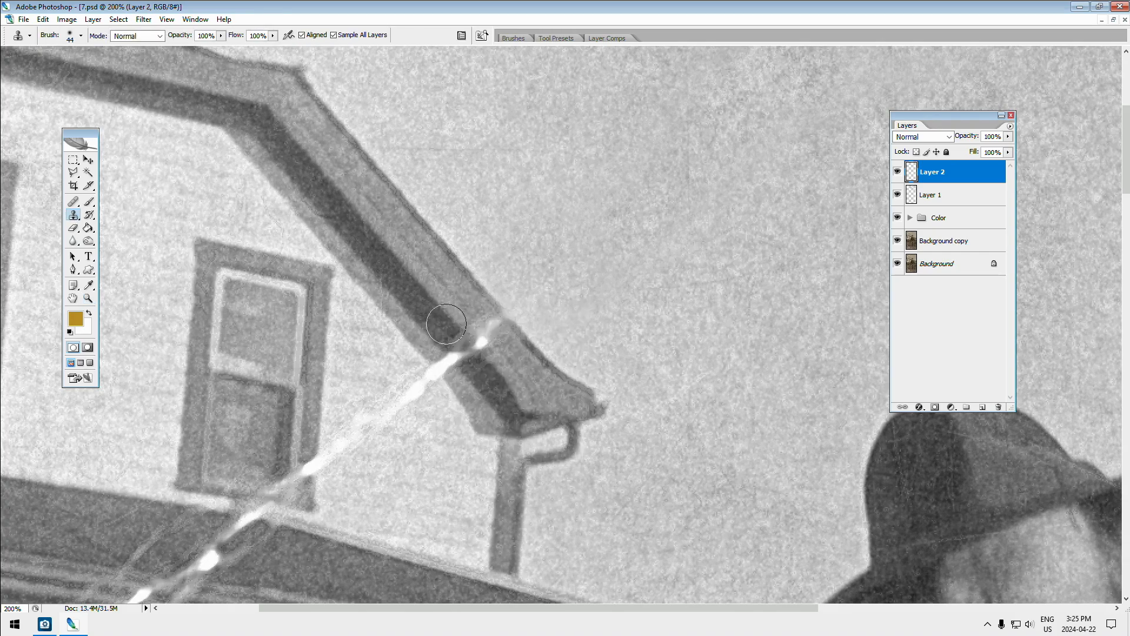
mouse_move(448, 336)
mouse_down()
mouse_move(462, 361)
mouse_move(450, 360)
mouse_move(475, 368)
mouse_move(463, 350)
mouse_move(488, 336)
mouse_move(496, 309)
mouse_move(547, 330)
mouse_move(521, 304)
mouse_up()
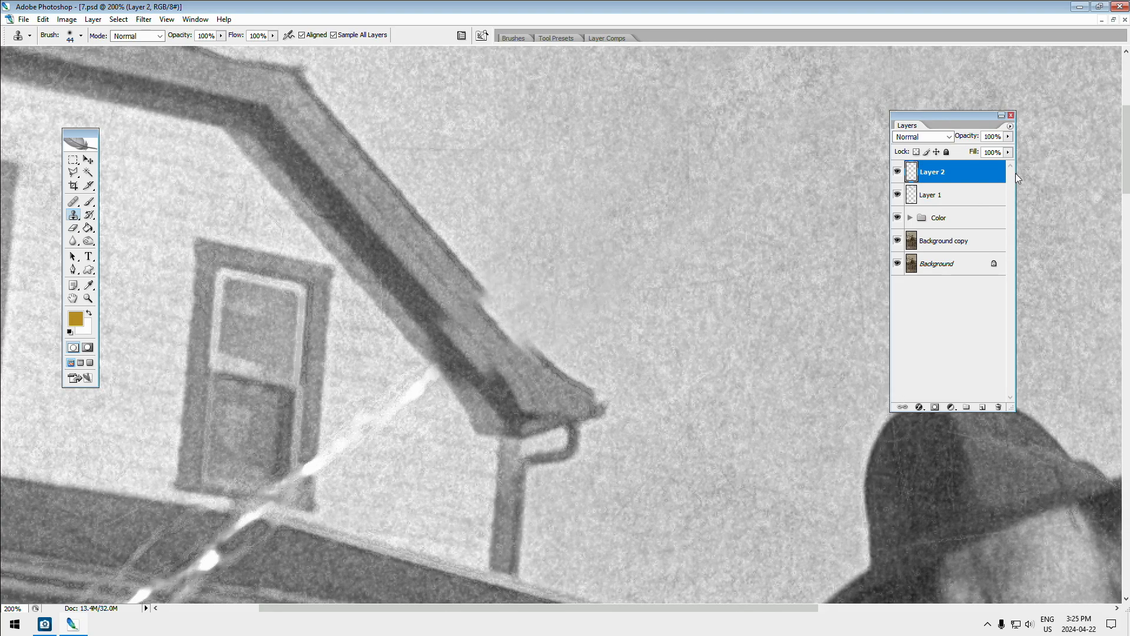
Check the cloned trim on Layer 2 and move that layer slightly to line it up with the roof edge
click(897, 172)
click(897, 172)
mouse_move(957, 172)
mouse_down()
mouse_move(1000, 344)
mouse_move(1001, 407)
mouse_move(970, 174)
mouse_up()
click(88, 159)
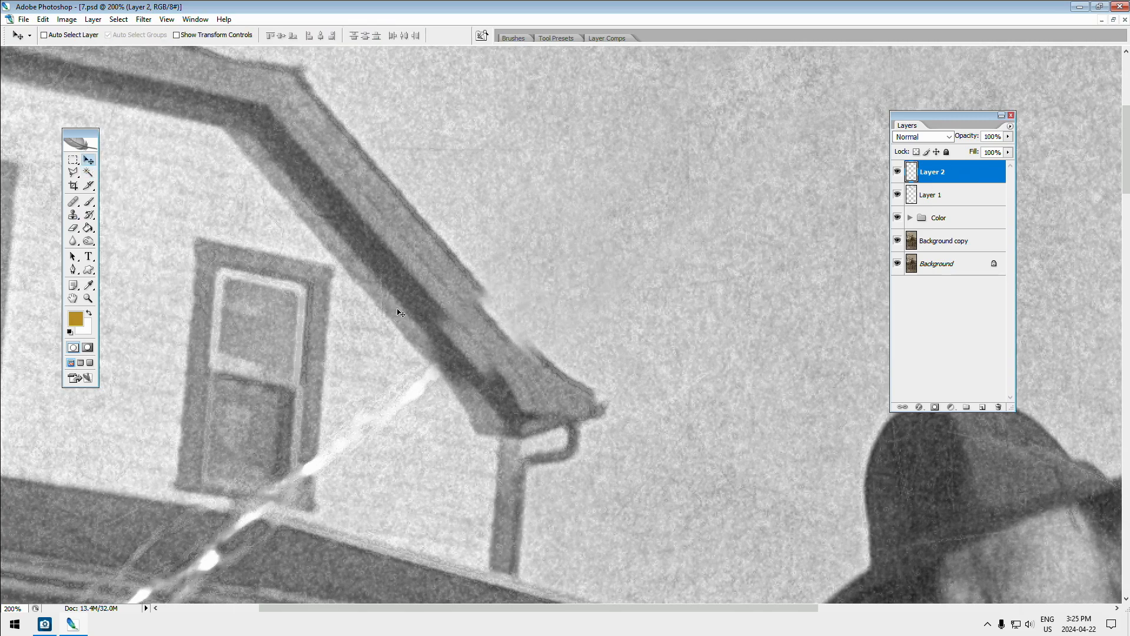
drag(472, 341, 482, 334)
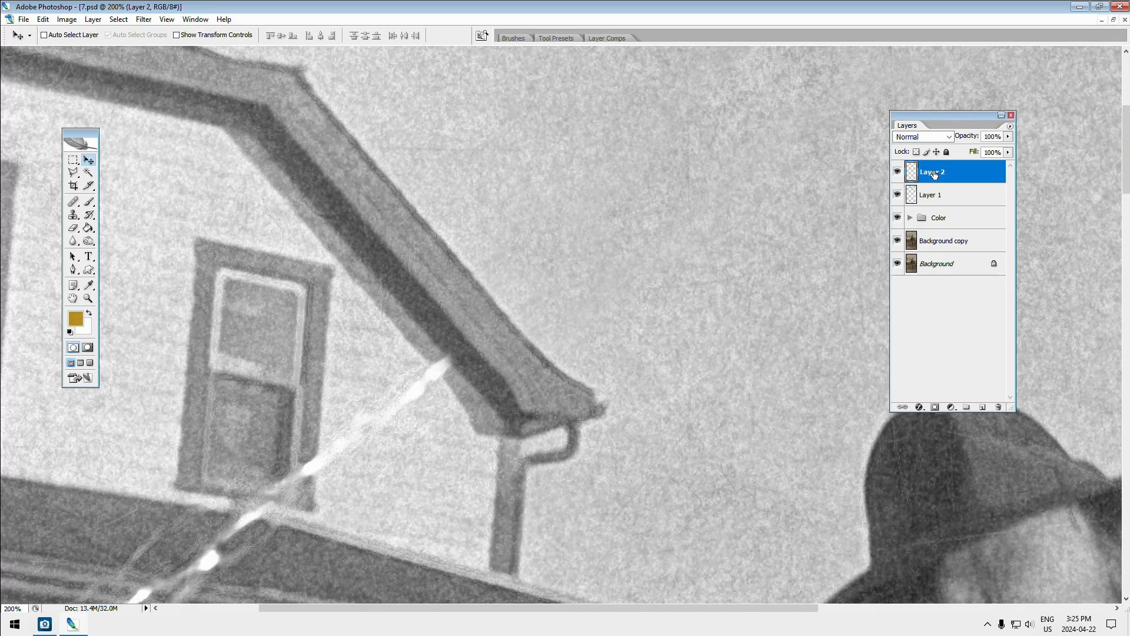
Compare the roof edge with the realigned Layer 2 patch hidden and shown
click(898, 172)
click(897, 172)
click(897, 172)
click(898, 172)
click(898, 173)
click(898, 173)
click(898, 173)
click(898, 173)
Clone the eave's lower edge and clean siding over the scratch between the roof edge and the small upper window
click(74, 214)
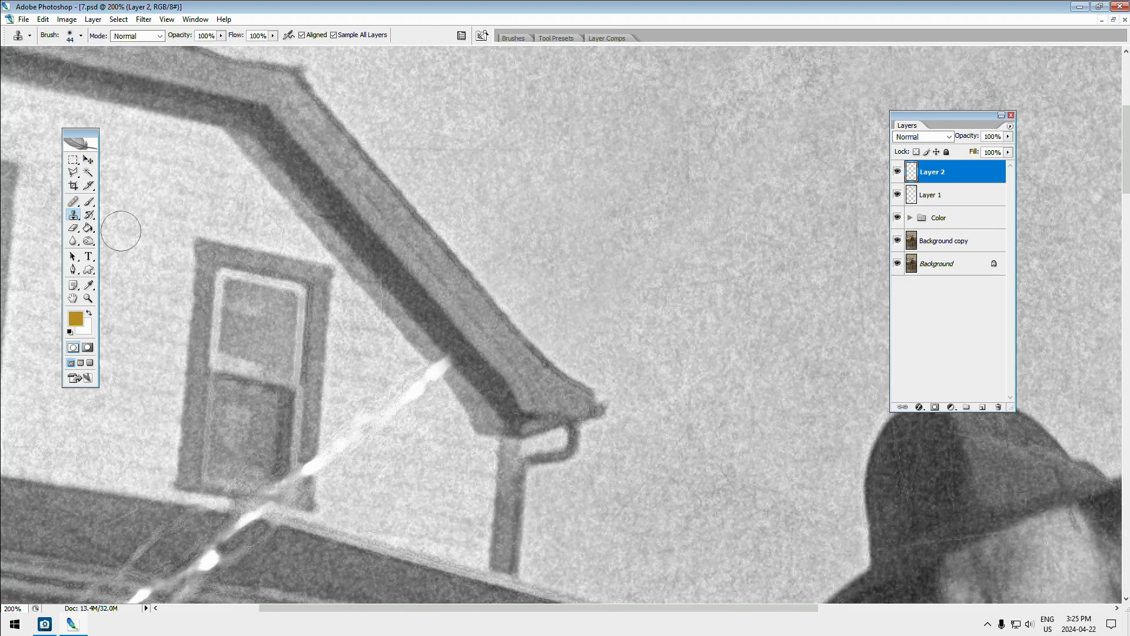
alt+click(424, 332)
mouse_move(450, 360)
mouse_down()
mouse_move(372, 438)
mouse_move(357, 427)
mouse_move(338, 466)
mouse_up()
alt+click(421, 441)
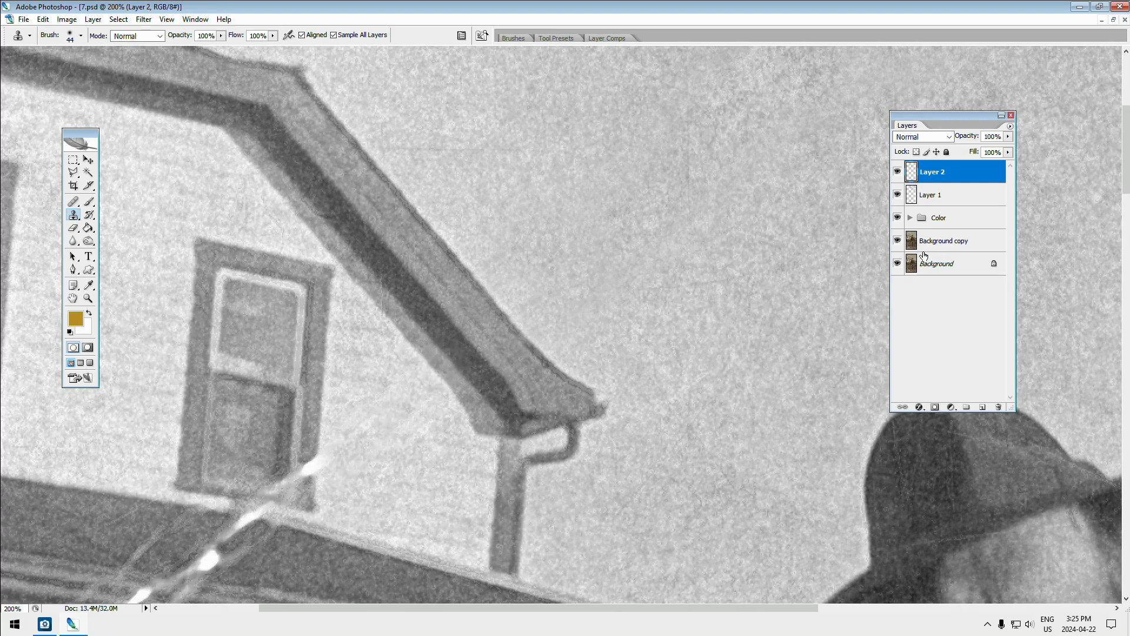
Compare the siding repair with Layer 2 hidden and shown, and review the whole photo
click(897, 175)
click(896, 174)
click(896, 174)
click(896, 175)
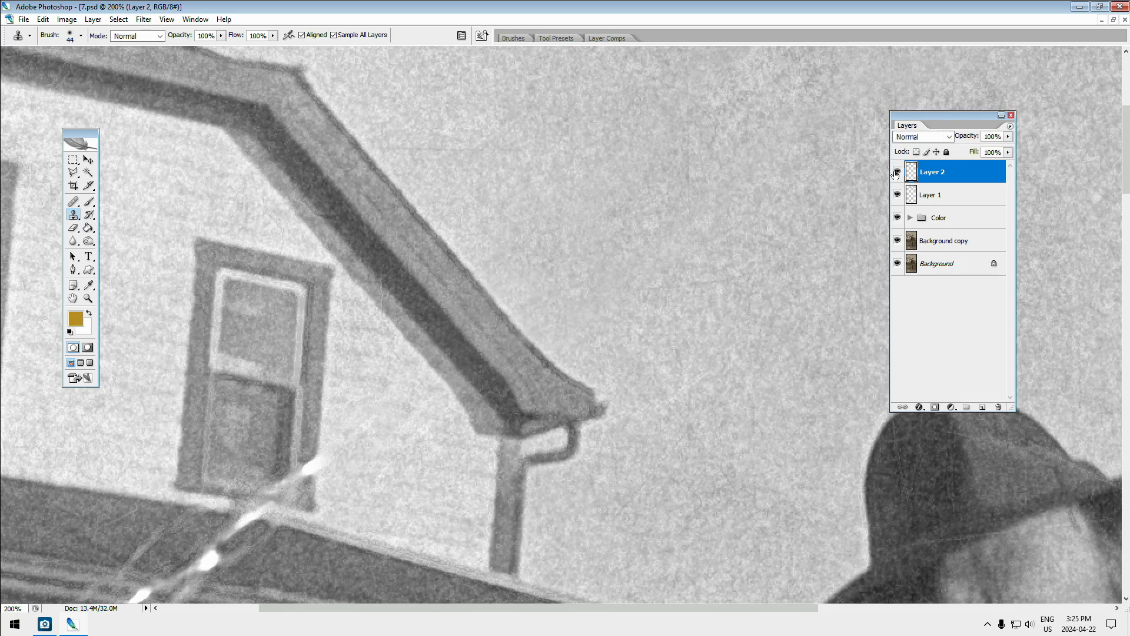
click(88, 299)
alt+click(504, 273)
alt+click(606, 272)
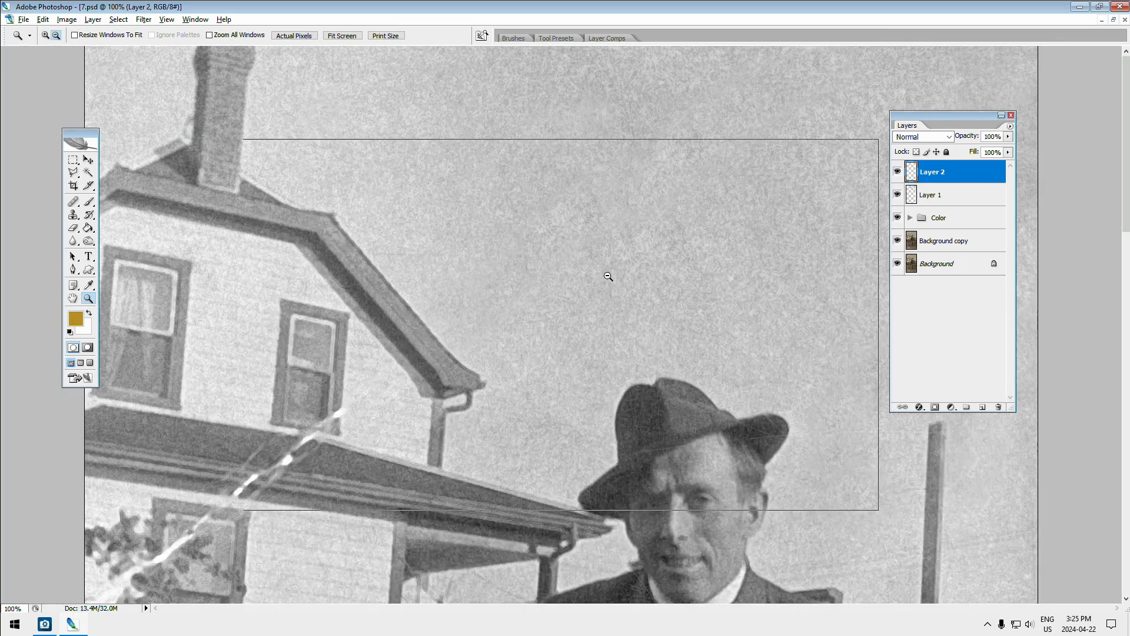
alt+click(608, 276)
alt+click(607, 275)
alt+click(607, 275)
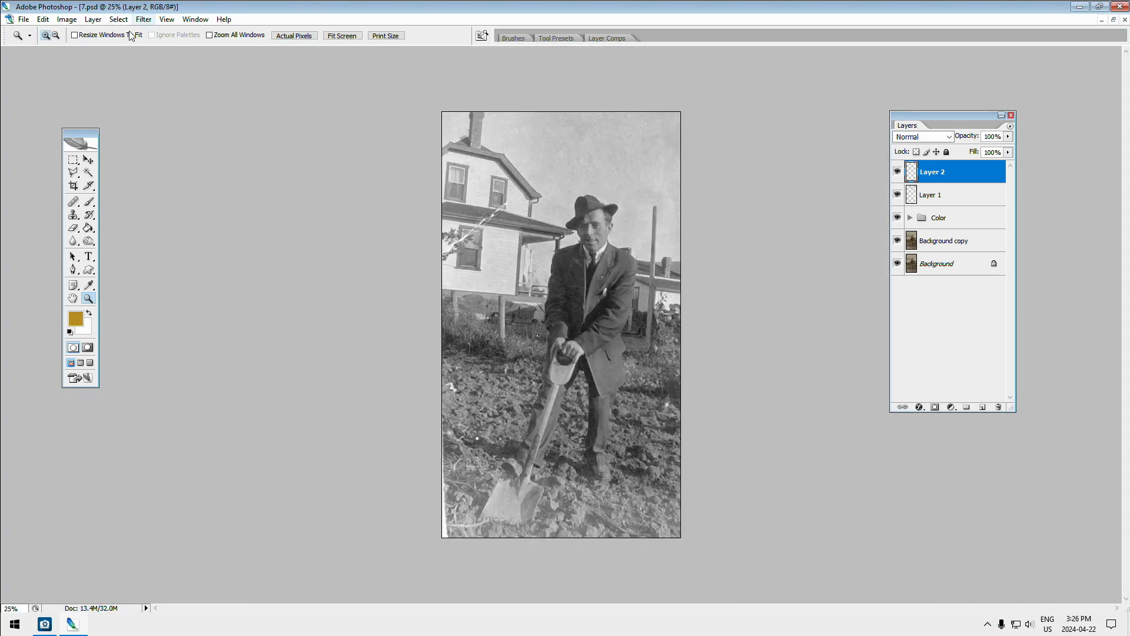
click(23, 20)
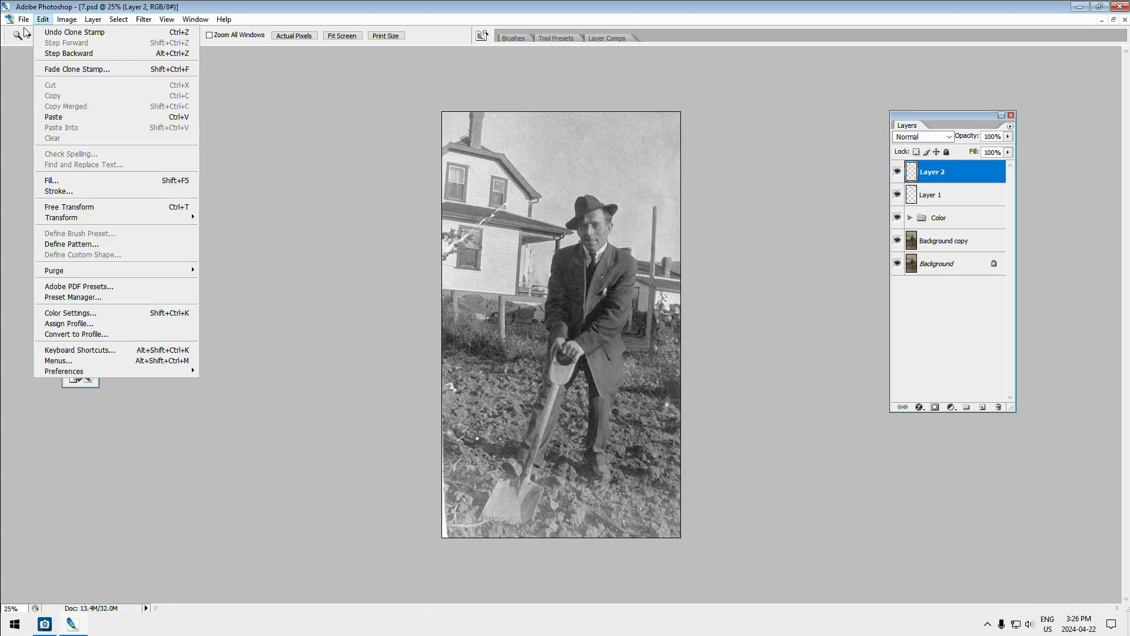
click(41, 149)
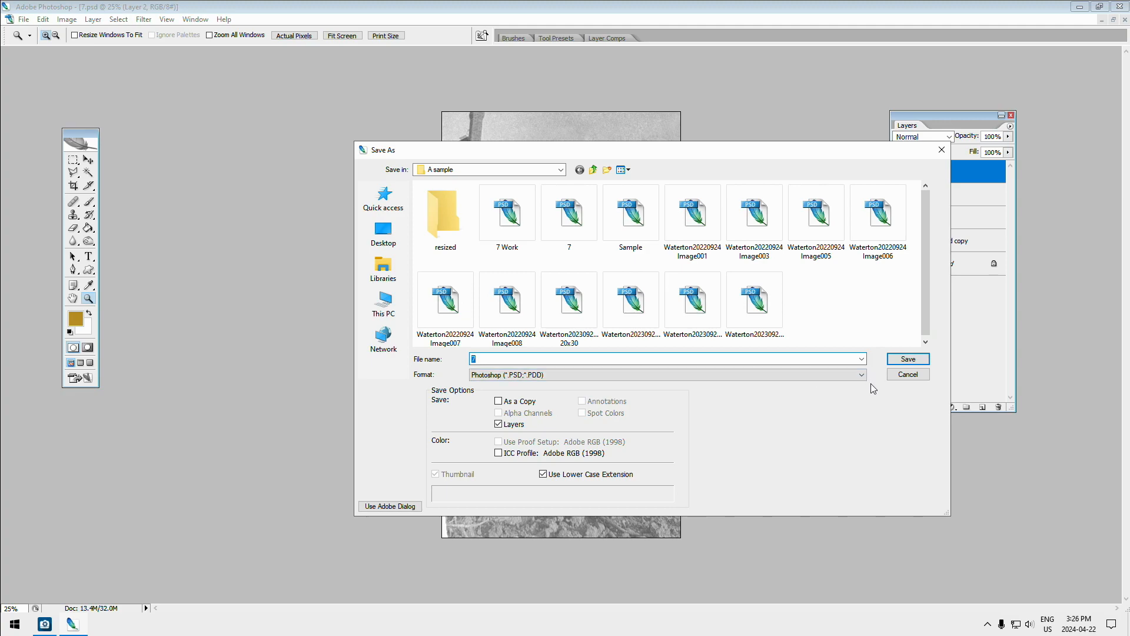
click(908, 378)
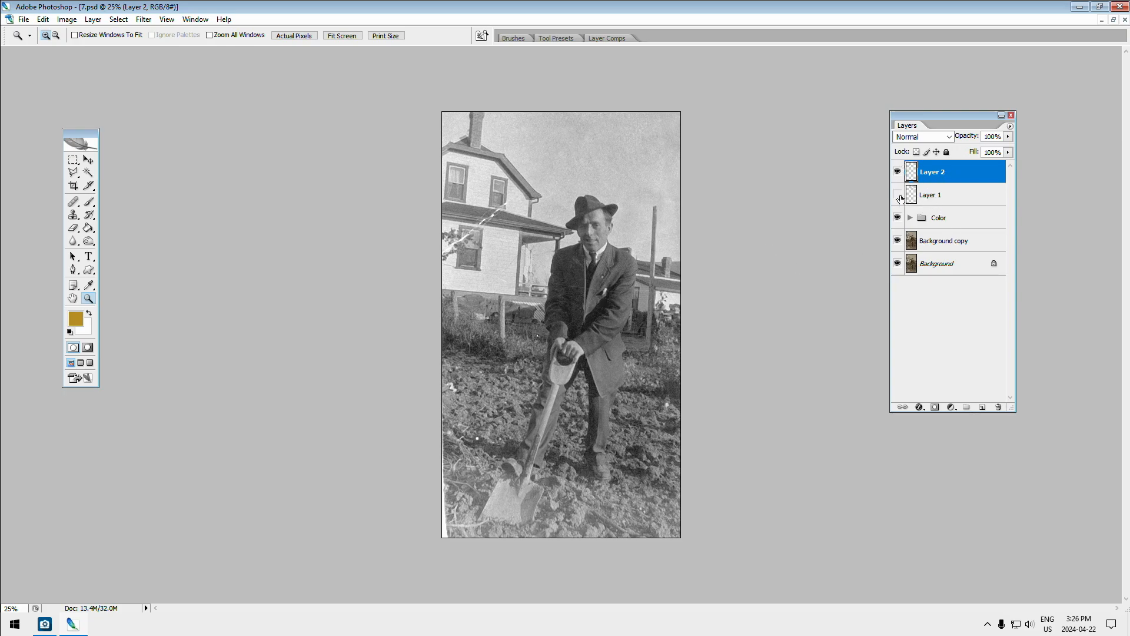
Rename Layer 1 as Sky and Layer 2 as House
click(899, 196)
click(937, 198)
double_click(936, 197)
text(s)
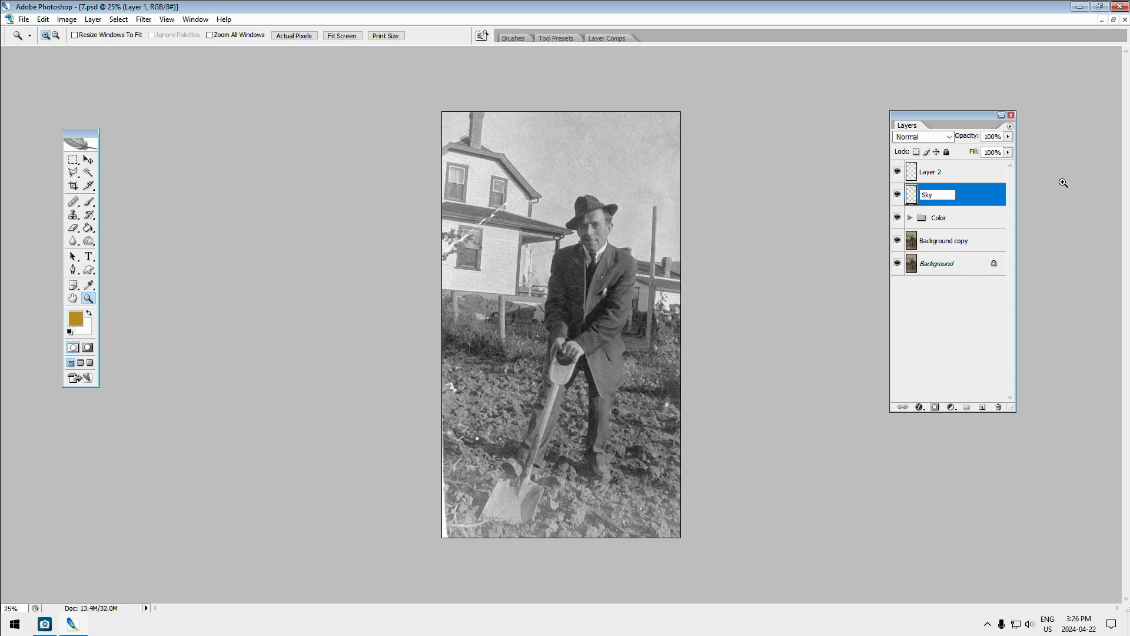
key(Return)
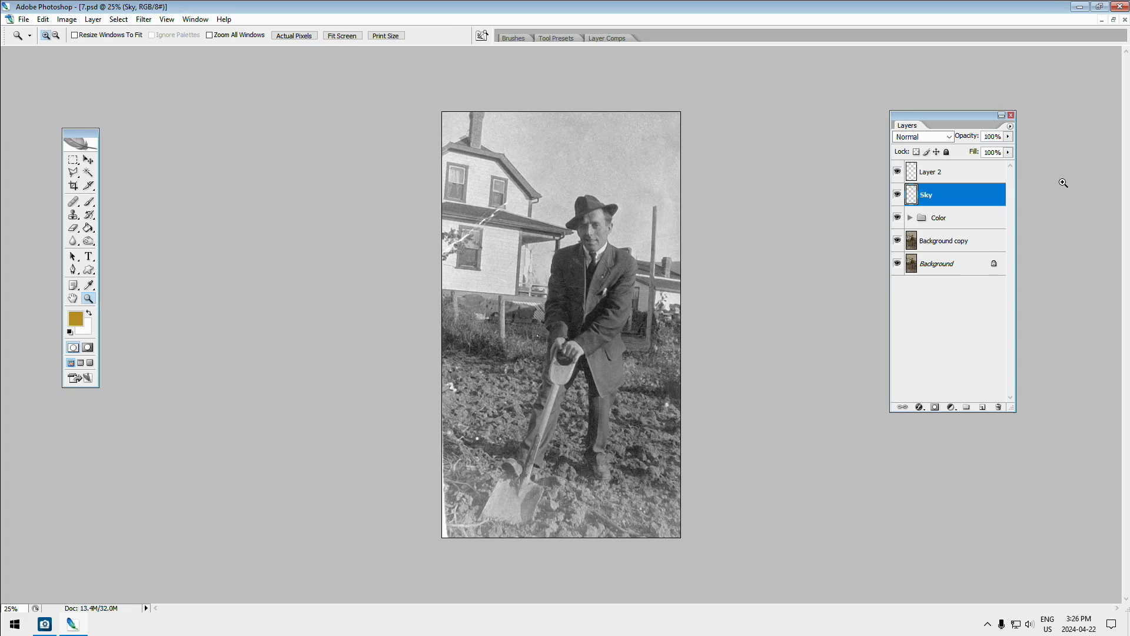
click(936, 180)
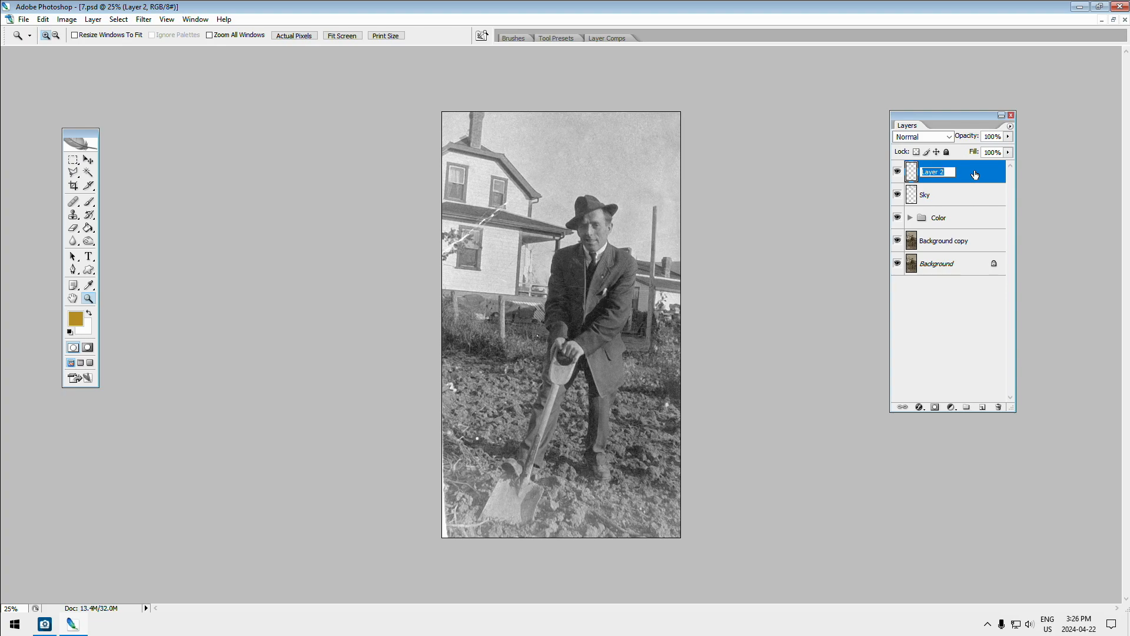
text(House)
key(Return)
Compare the photo with the Sky and House repair layers each hidden and shown, and look into the Color group
click(895, 196)
click(896, 196)
click(897, 171)
click(897, 172)
click(898, 172)
click(898, 171)
click(910, 218)
click(910, 219)
Create a new layer group at the top of the stack and move the House layer, Sky layer and Color group into it
click(966, 407)
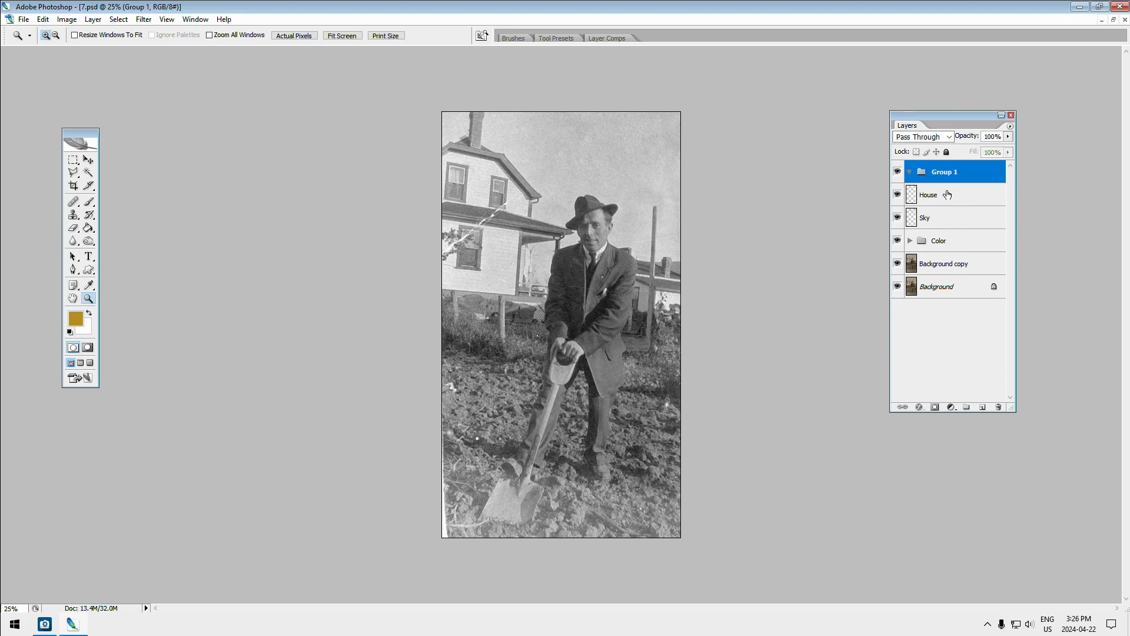
mouse_move(951, 195)
mouse_down()
mouse_move(932, 199)
mouse_move(940, 177)
mouse_up()
drag(940, 223, 941, 177)
click(910, 173)
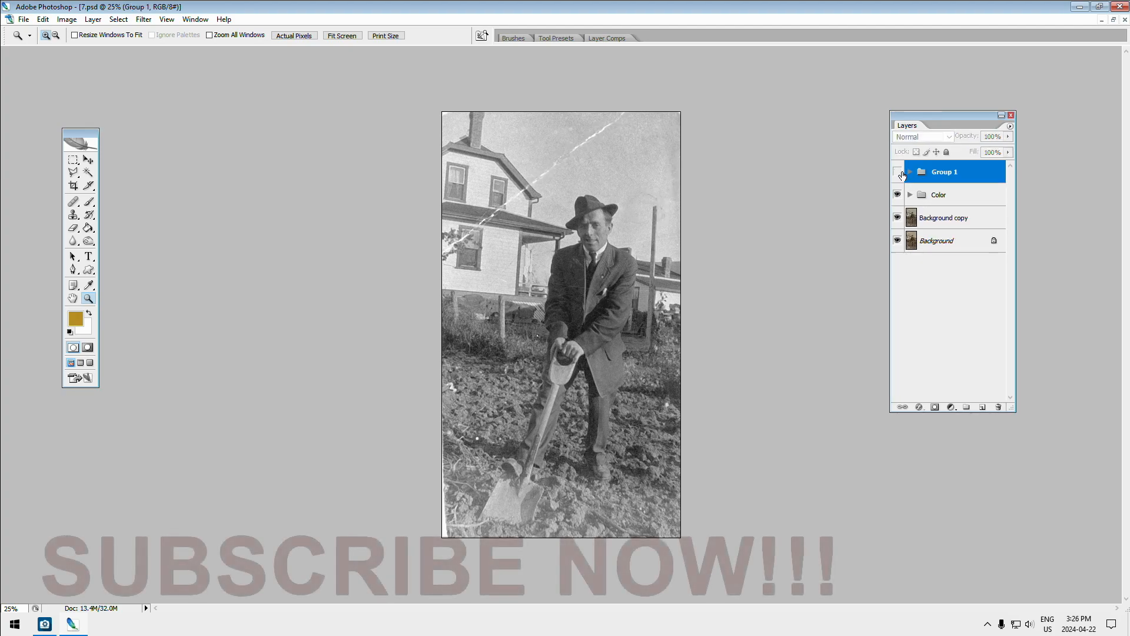
click(898, 172)
click(898, 173)
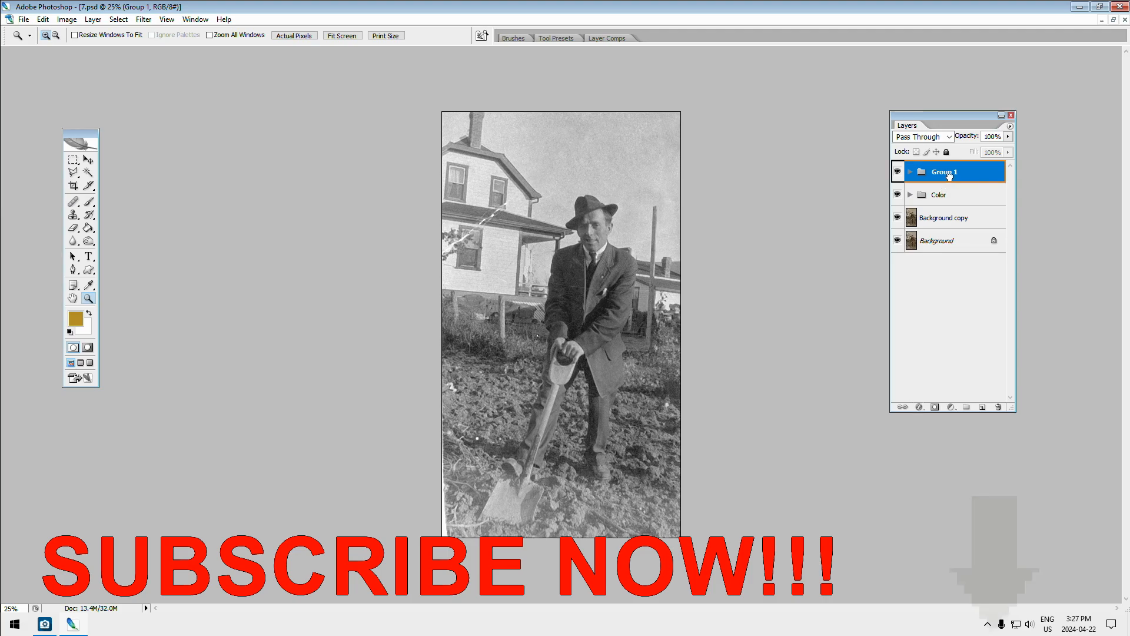
drag(940, 196, 914, 176)
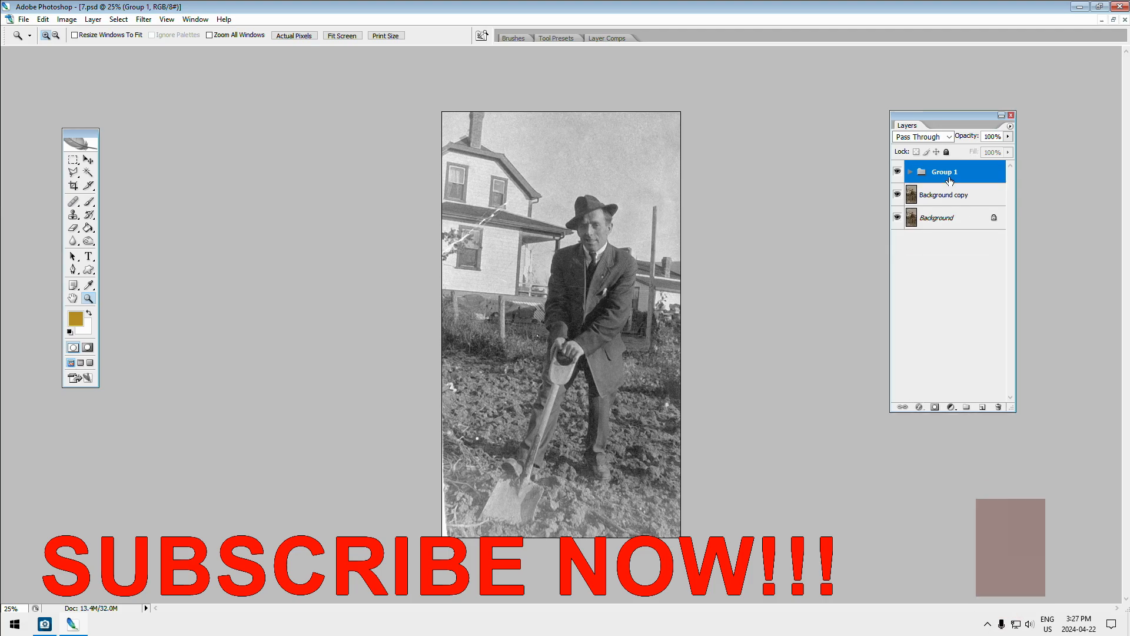
Compare the photo with Group 1 hidden and shown, and inspect the house and sky repairs up close
click(898, 172)
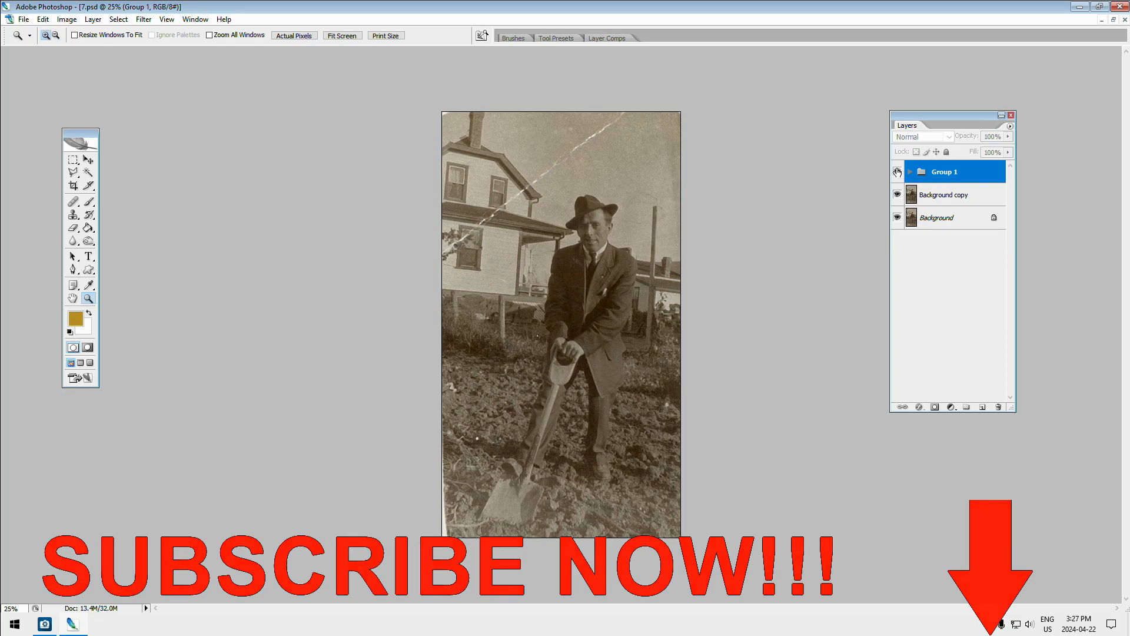
click(898, 172)
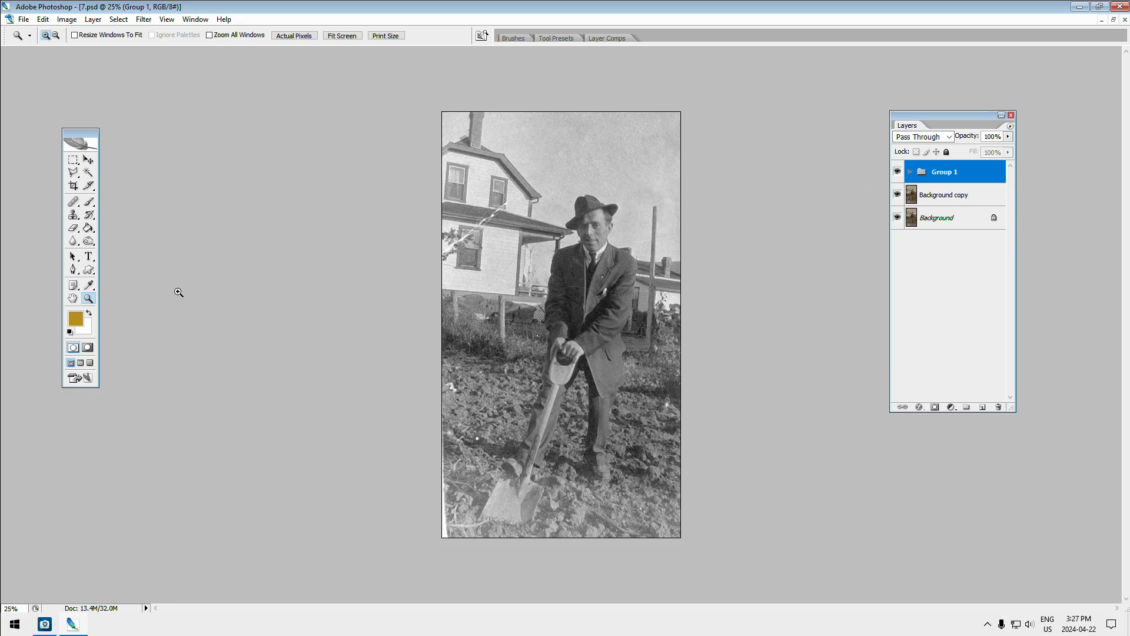
click(547, 213)
click(547, 213)
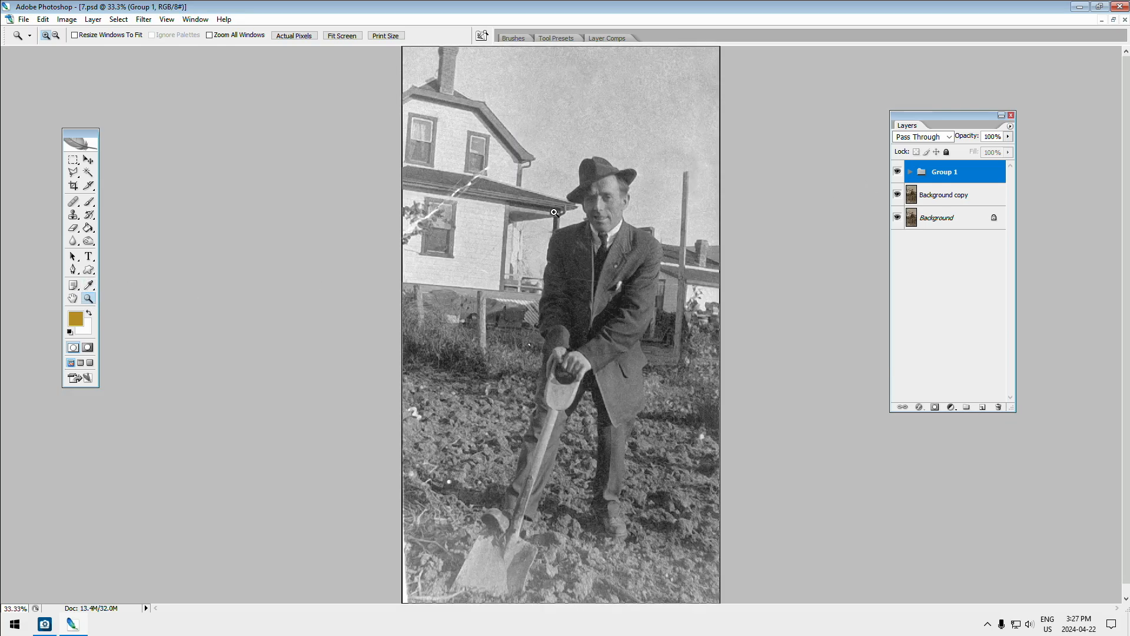
click(501, 236)
click(456, 252)
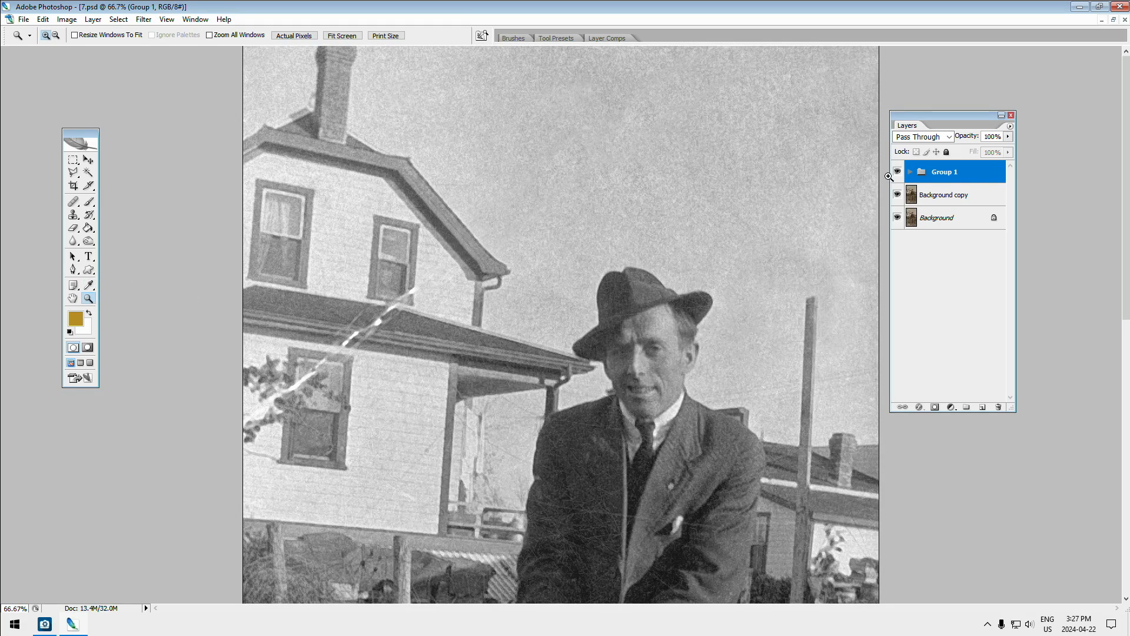
click(453, 254)
alt+click(463, 286)
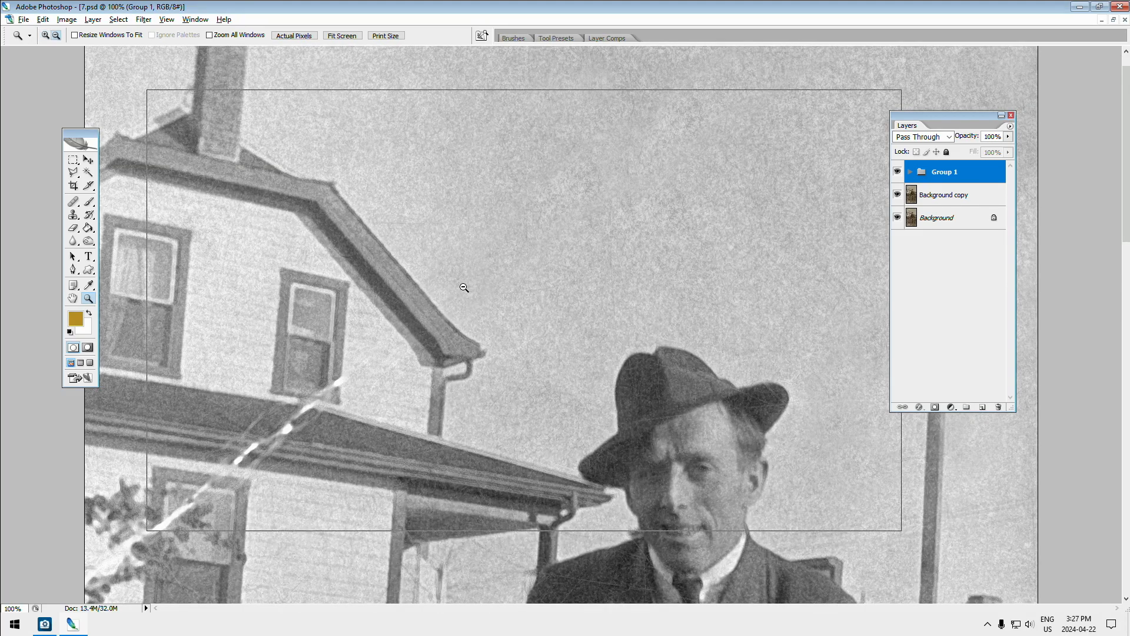
alt+click(464, 287)
alt+click(464, 287)
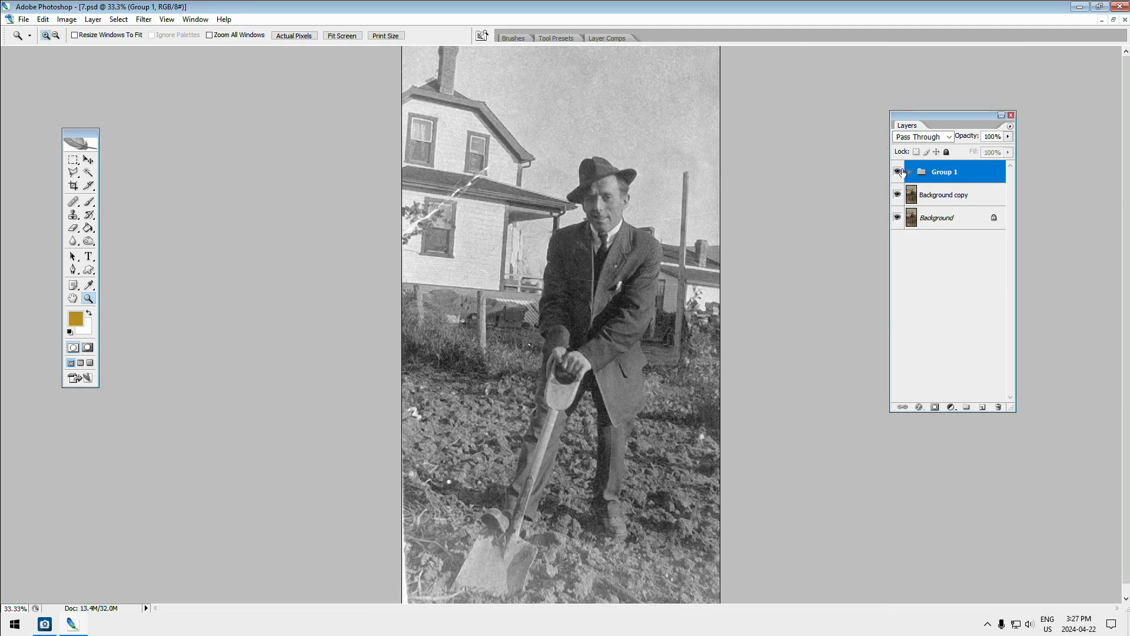
Compare the original and restored photo repeatedly using Group 1's visibility, and review the house area and the whole picture
click(898, 172)
click(897, 172)
click(897, 172)
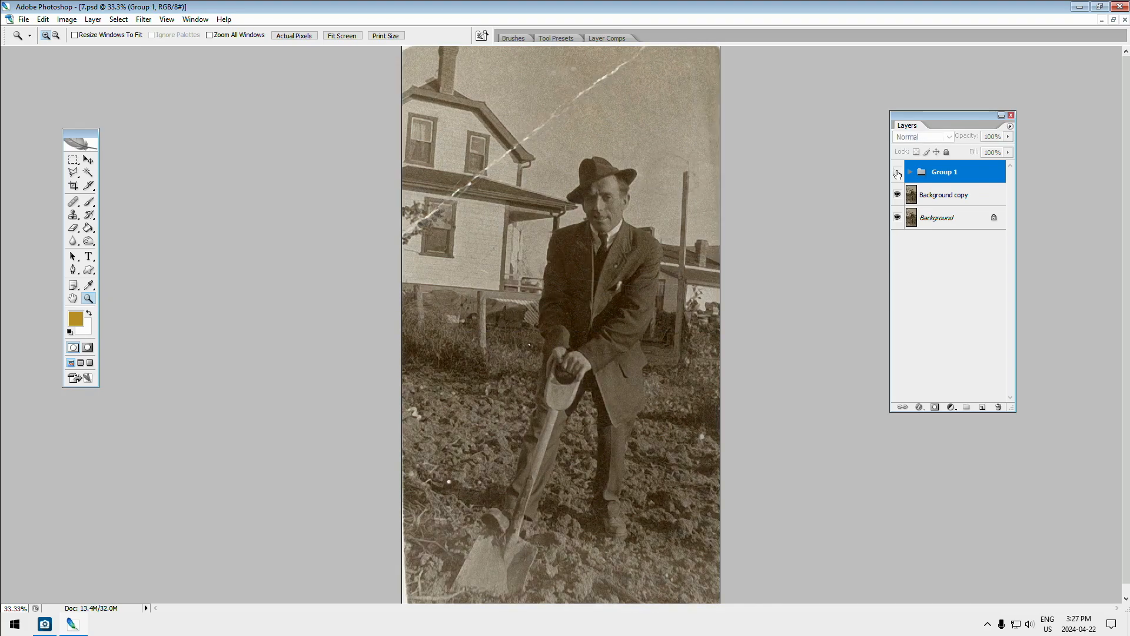
click(897, 172)
click(897, 172)
click(897, 172)
click(897, 172)
click(897, 172)
click(897, 172)
click(898, 172)
click(897, 172)
click(898, 172)
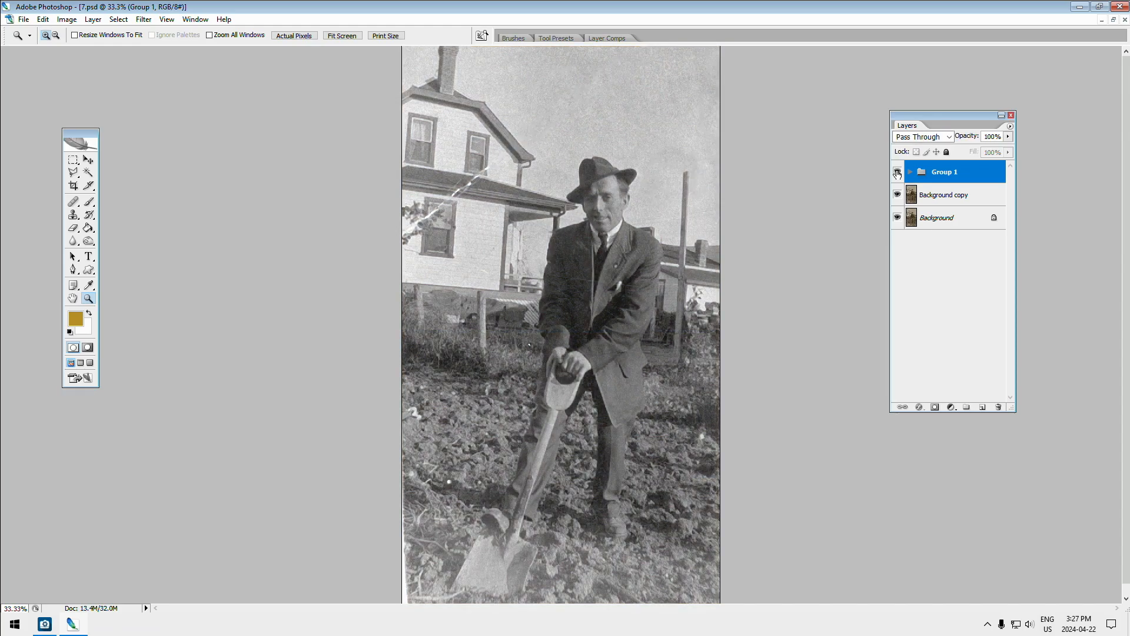
click(898, 172)
click(898, 172)
click(897, 172)
click(897, 172)
click(898, 172)
click(897, 172)
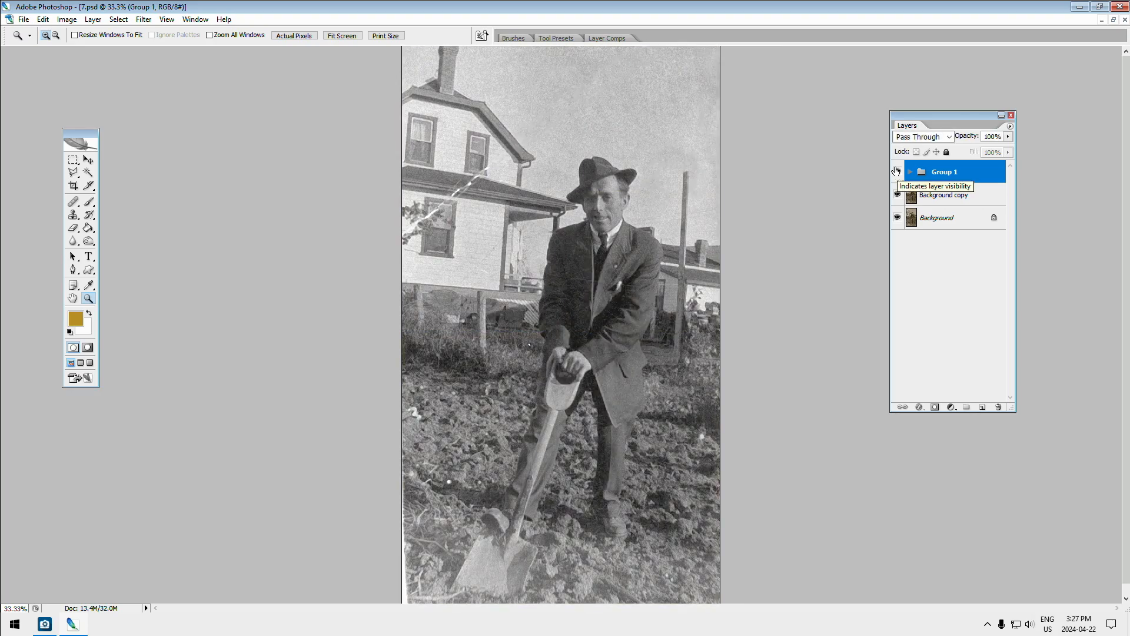
click(496, 163)
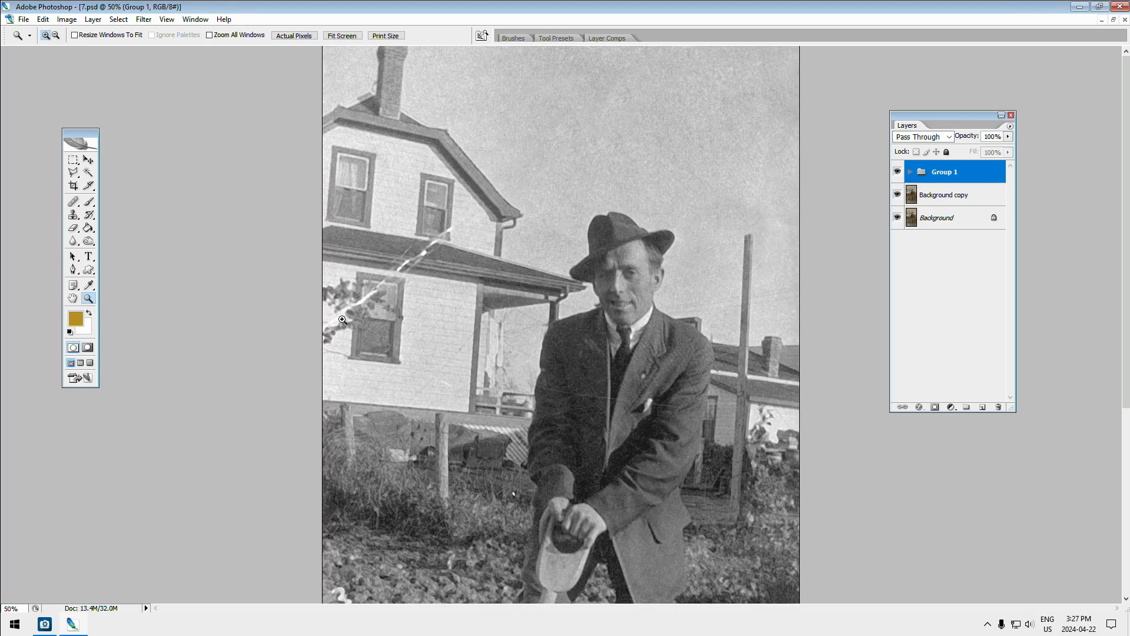
alt+click(667, 143)
alt+click(667, 143)
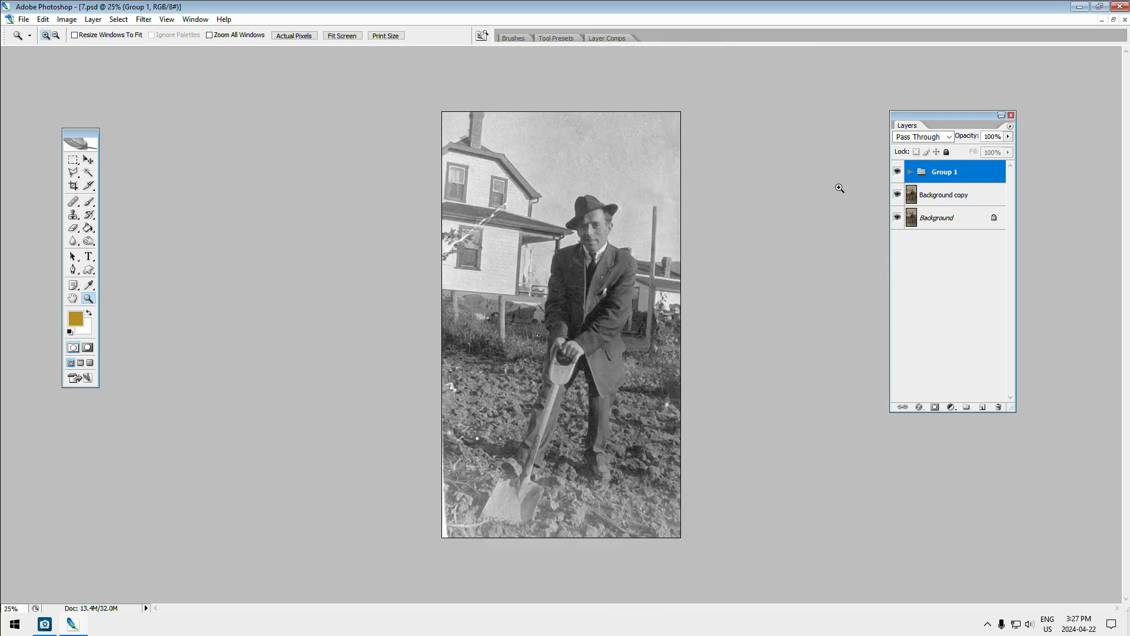